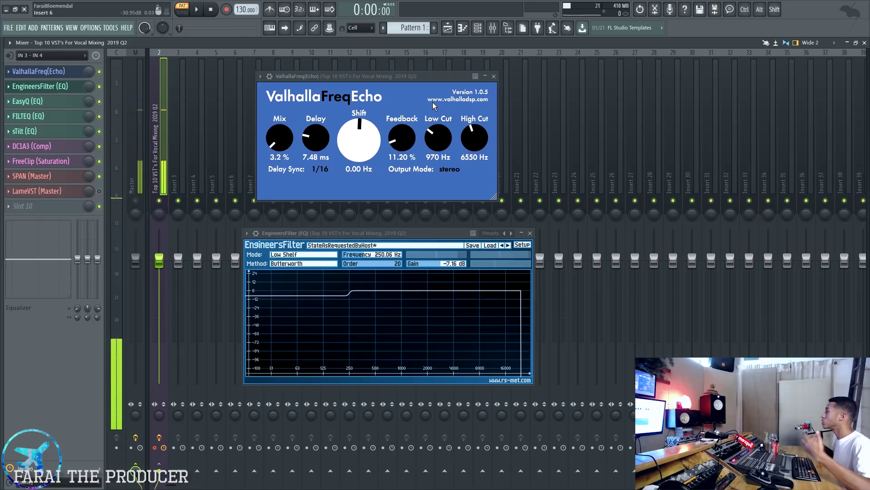
- Close the EngineersFilter window and leave only the ValhallaFreqEcho window open, moved slightly
click(530, 233)
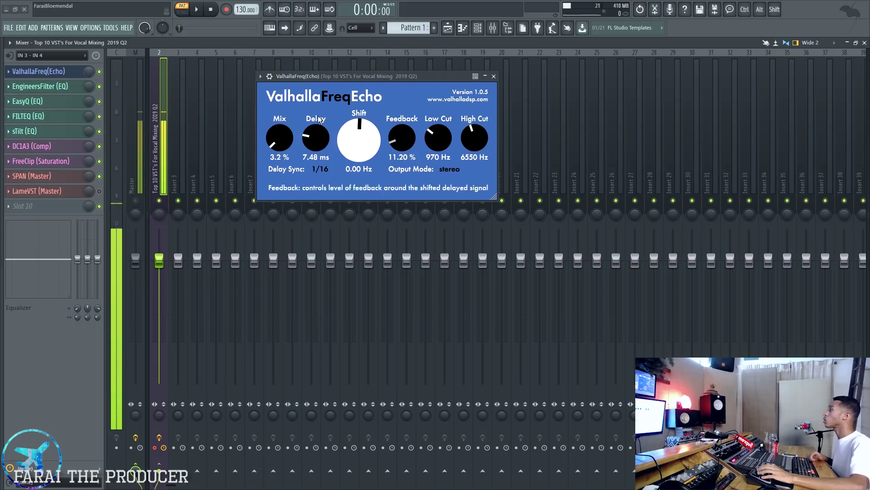
click(50, 73)
click(50, 73)
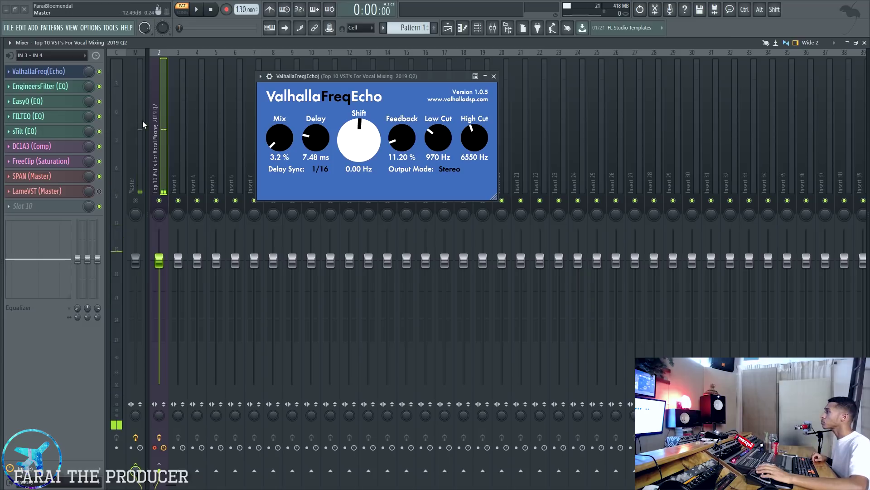
mouse_move(337, 75)
mouse_down()
mouse_move(338, 88)
mouse_move(340, 78)
mouse_up()
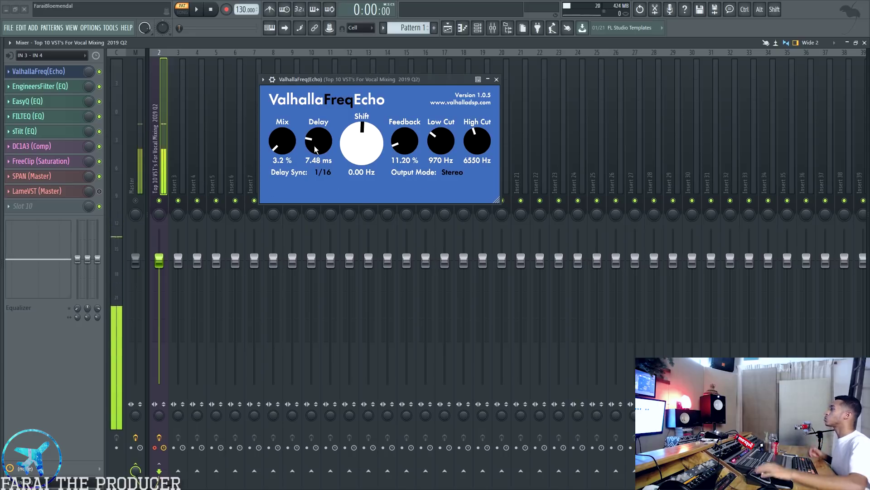
- Set the ValhallaFreqEcho delay to 0.01 ms and its mix to 16.0 %
drag(277, 148, 226, 276)
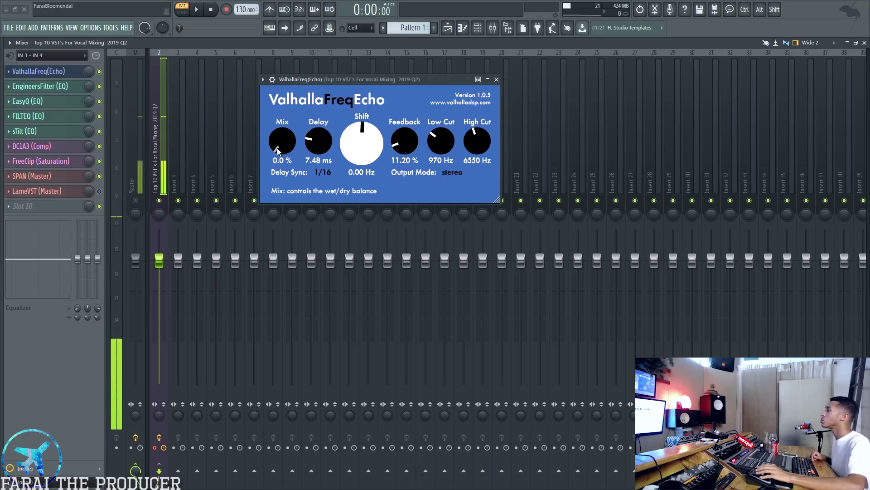
drag(320, 144, 318, 190)
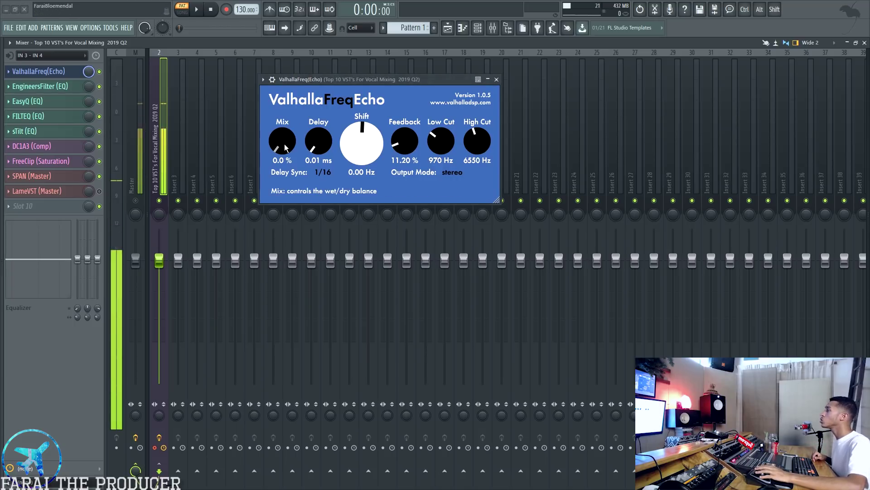
drag(282, 144, 277, 126)
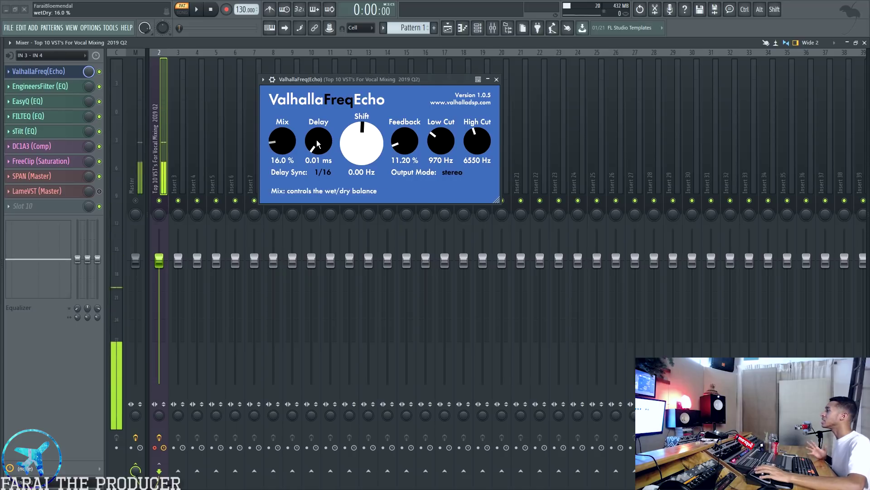
- Set the ValhallaFreqEcho delay to 20.01 ms and bring its mix to 3.2 %
drag(315, 138, 313, 168)
drag(284, 144, 291, 152)
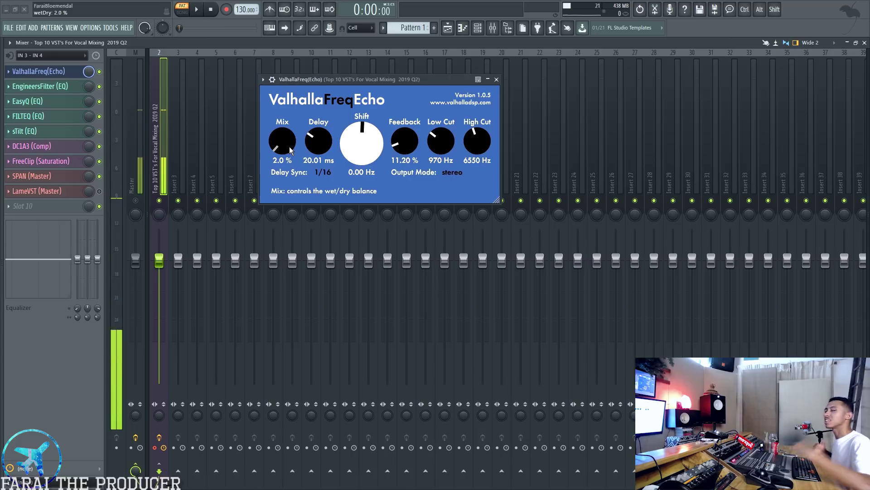
scroll(288, 149, up, 2)
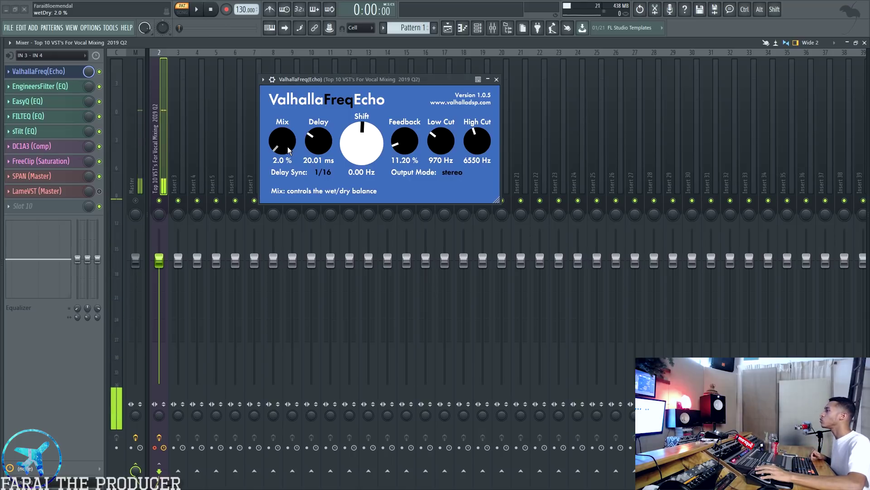
scroll(288, 149, up, 1)
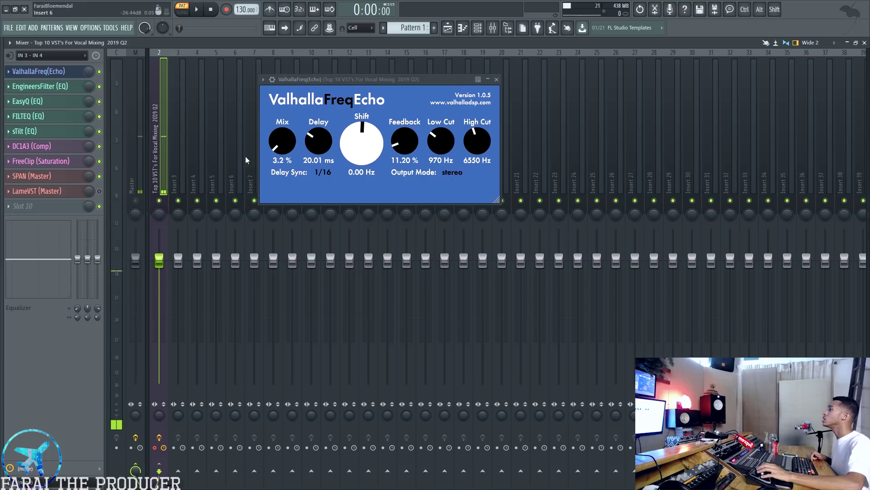
- Raise the ValhallaFreqEcho mix to 100.0 % and lower its mixer slot's mix level to 16%
drag(282, 141, 283, 68)
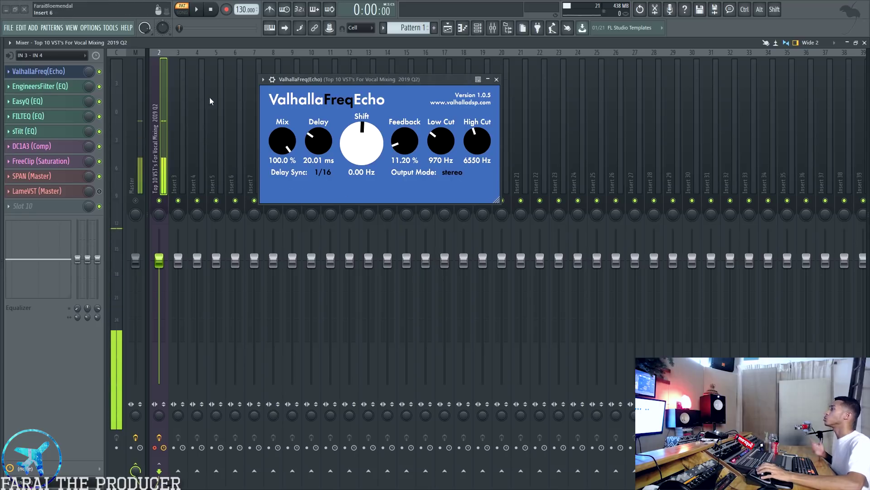
drag(88, 73, 88, 132)
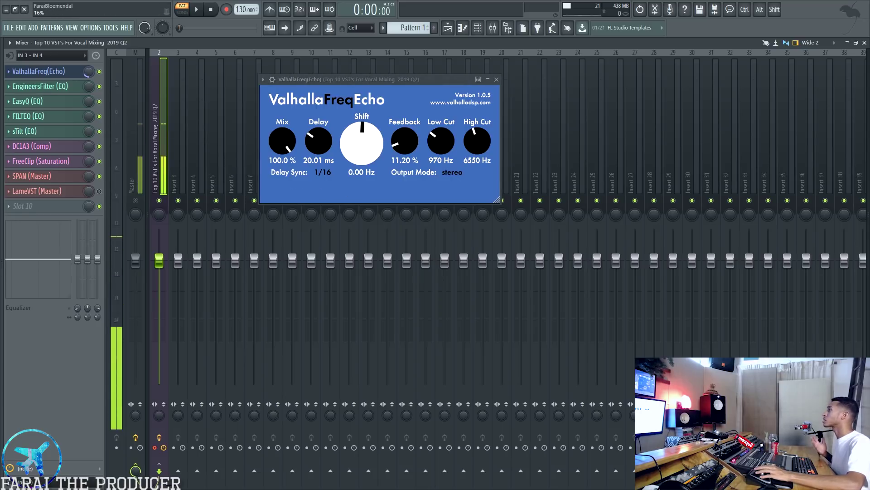
- Set the echo delay to 46.09 ms, trying the Free delay sync and returning it to 1/16
drag(324, 153, 321, 147)
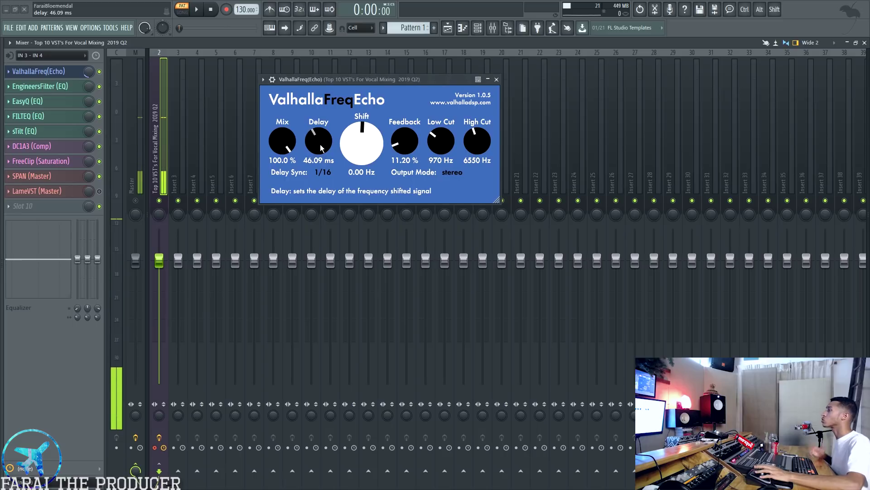
click(323, 172)
click(323, 185)
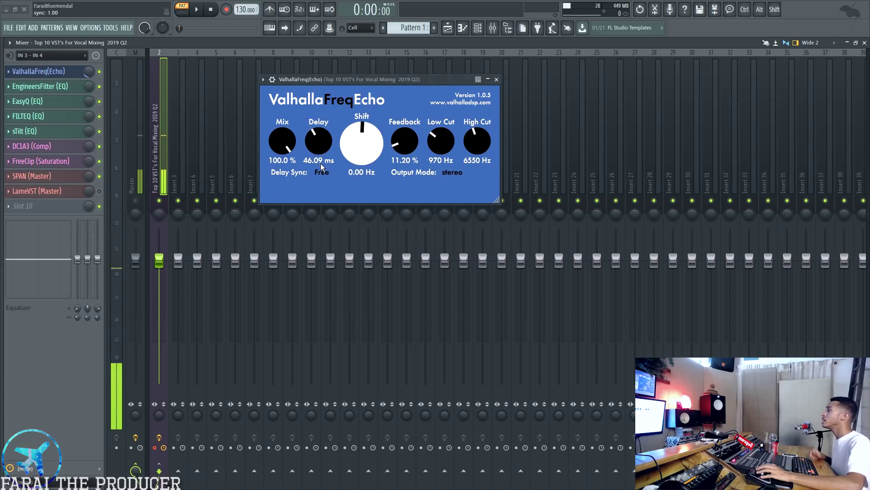
click(322, 171)
click(337, 213)
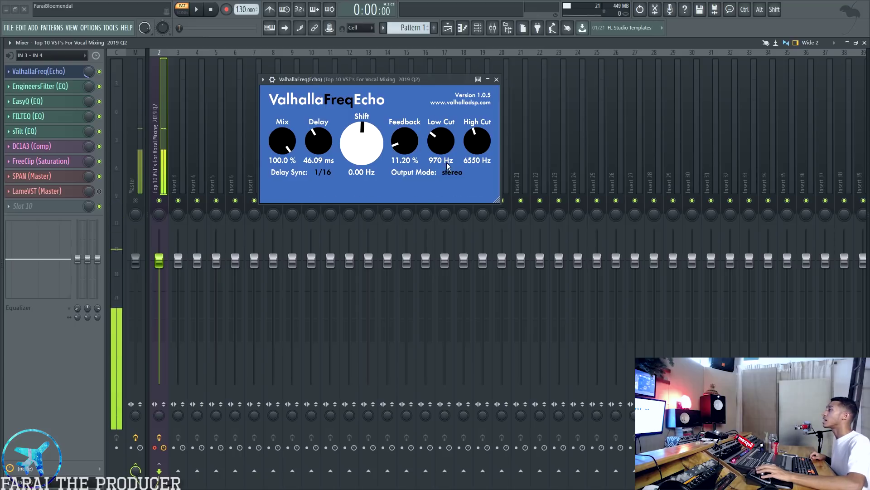
- Slightly enlarge and move the ValhallaFreqEcho window, and close it with the effect bypassed
mouse_move(497, 201)
mouse_down()
mouse_move(644, 272)
mouse_move(373, 153)
mouse_move(773, 294)
mouse_move(567, 219)
mouse_move(511, 209)
mouse_up()
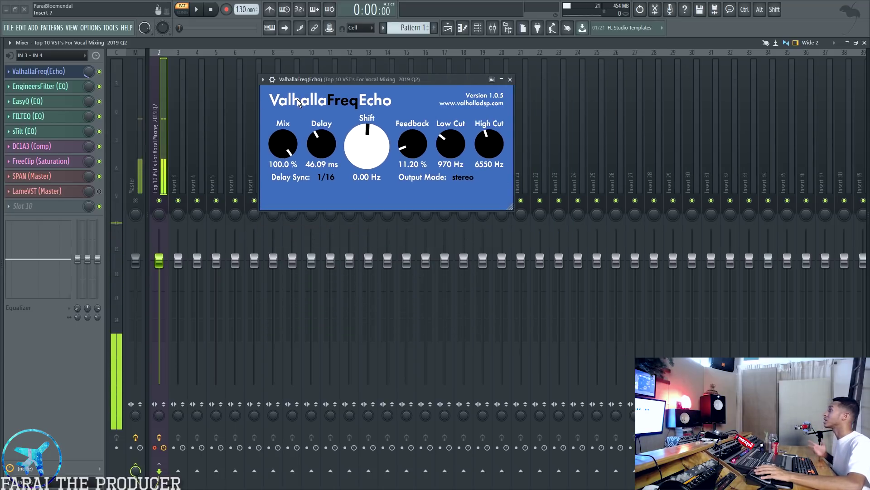
drag(378, 78, 415, 69)
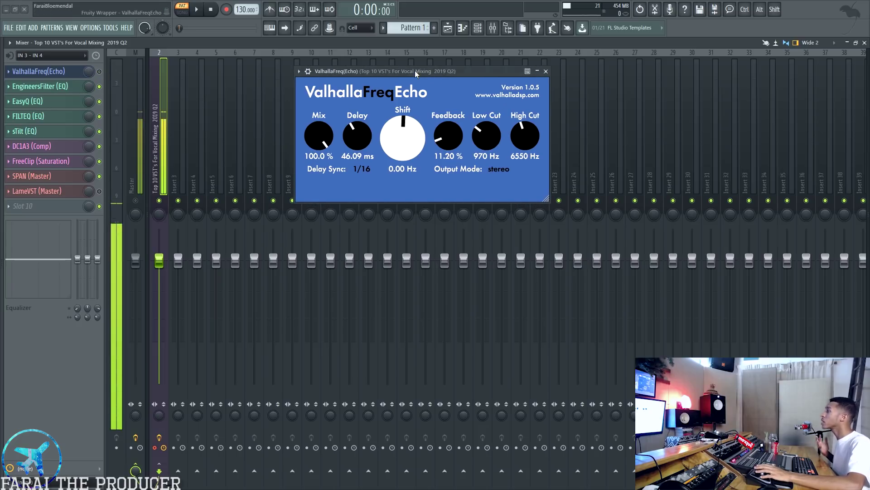
click(43, 72)
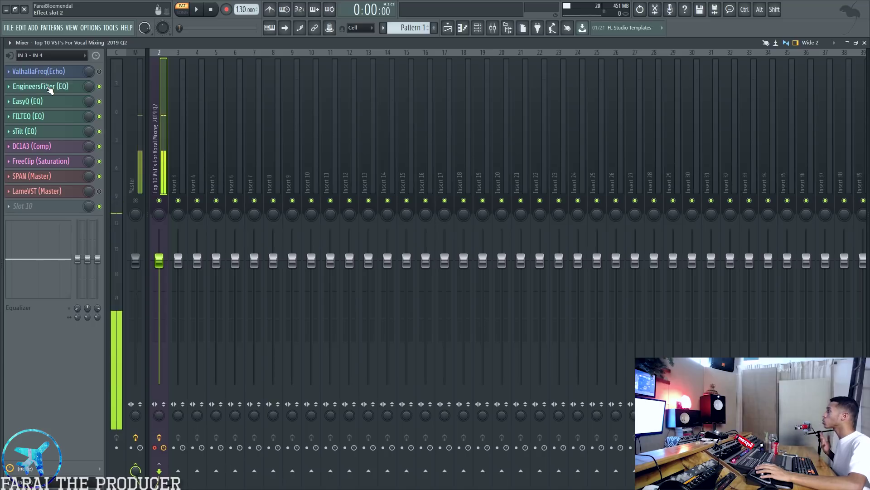
- Open the EngineersFilter and EasyQ equalizers and arrange their windows side by side
click(49, 89)
drag(311, 229, 662, 116)
click(45, 102)
drag(420, 83, 415, 97)
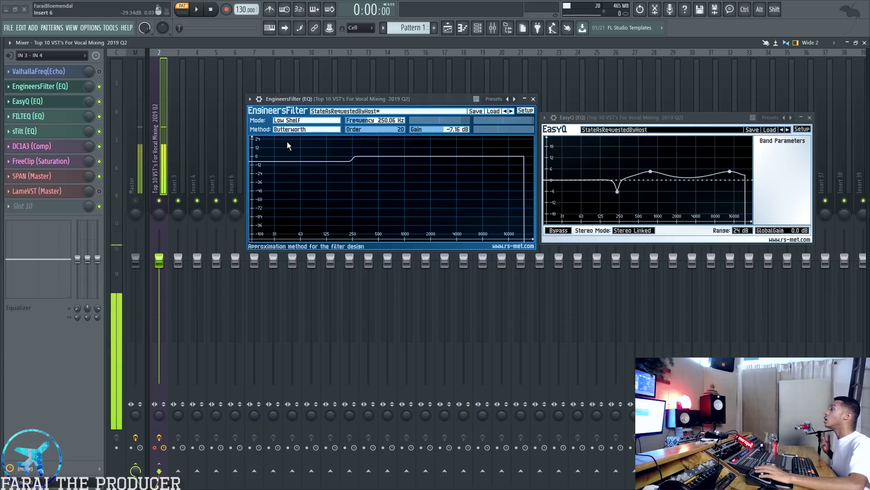
- Try cutting the EngineersFilter low-shelf gain to -10.93 dB and reset it to 0.00 dB
mouse_move(432, 128)
mouse_down()
mouse_move(455, 132)
mouse_move(435, 141)
mouse_up()
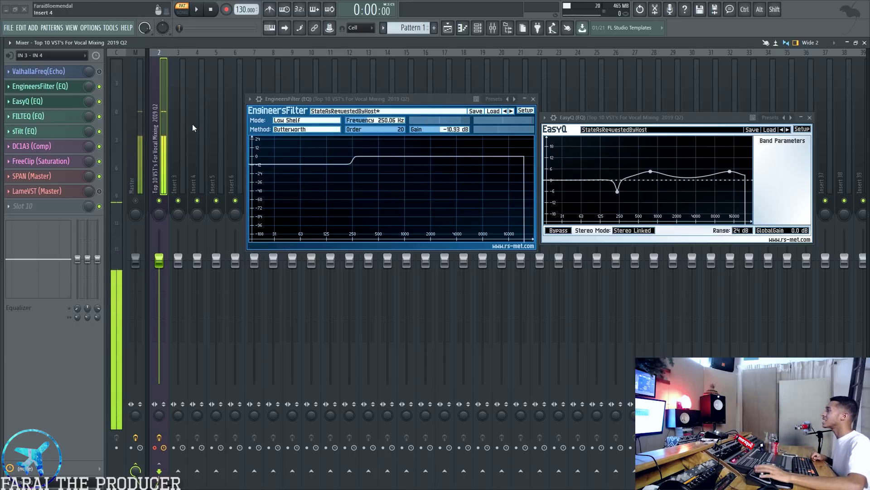
click(443, 129)
double_click(442, 129)
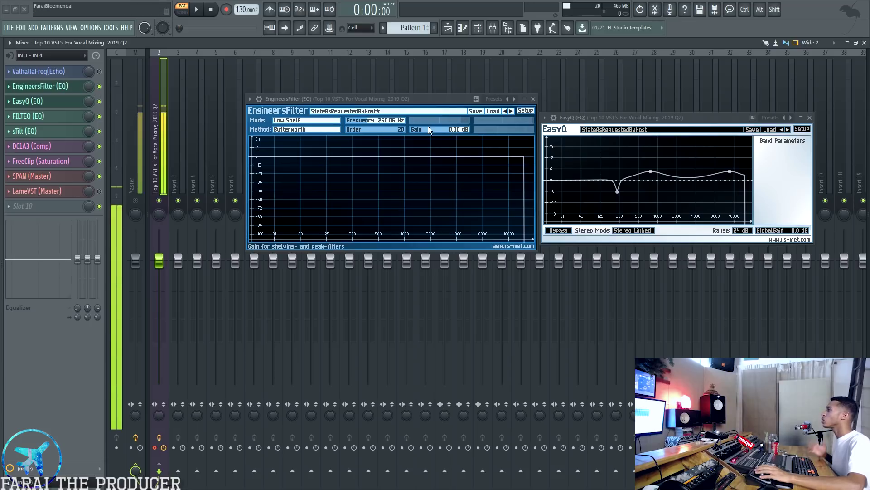
double_click(454, 130)
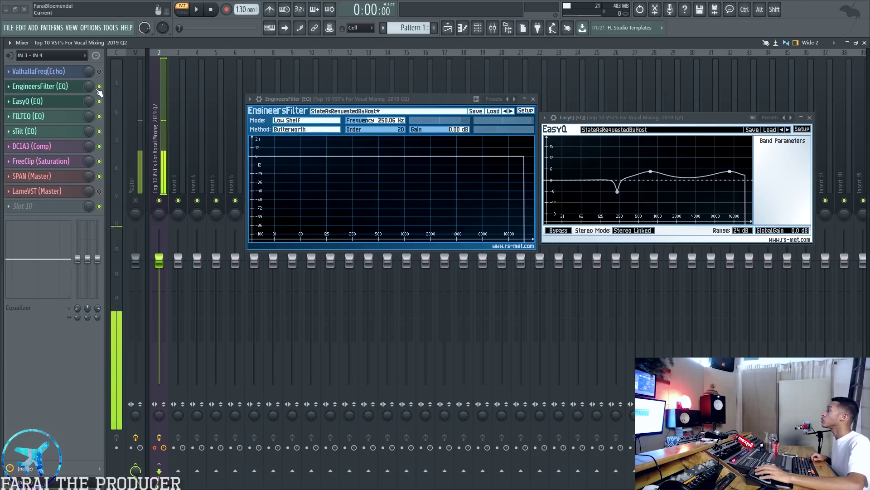
mouse_move(443, 130)
mouse_down()
mouse_move(440, 143)
mouse_move(442, 129)
mouse_move(455, 142)
mouse_up()
double_click(453, 132)
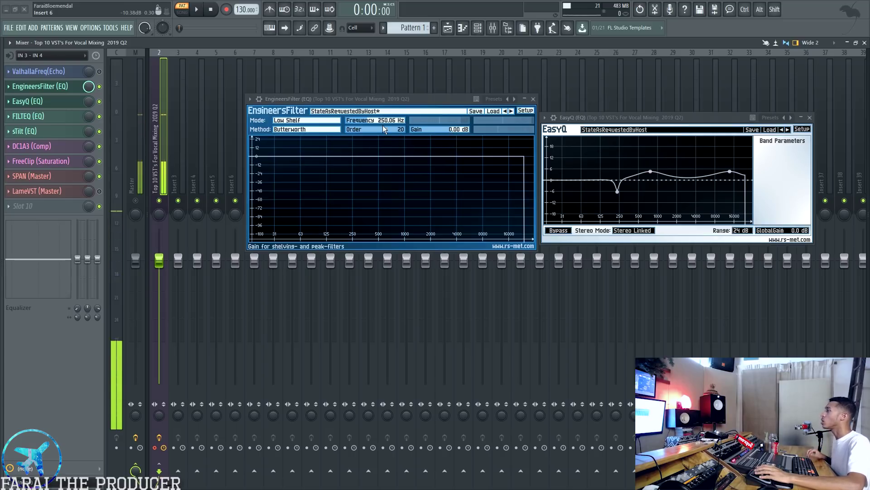
- Switch EngineersFilter to Highpass mode and sweep its frequency, ending at 76.405 Hz
click(297, 123)
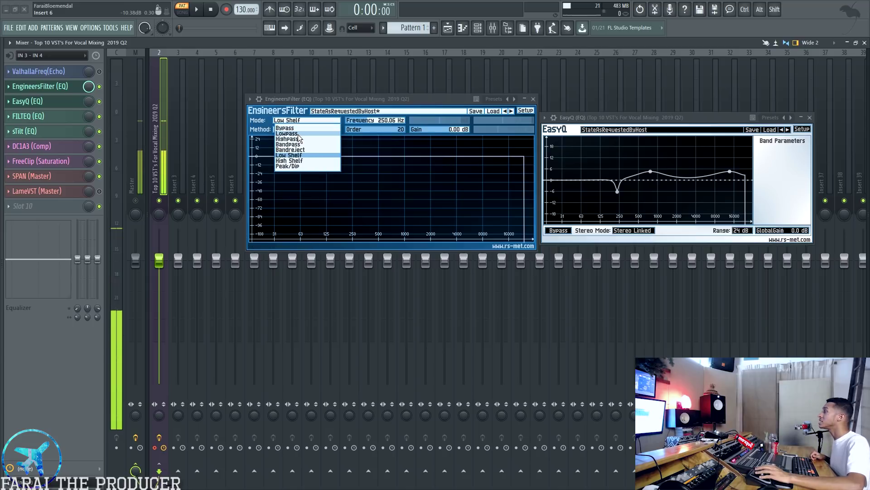
click(297, 139)
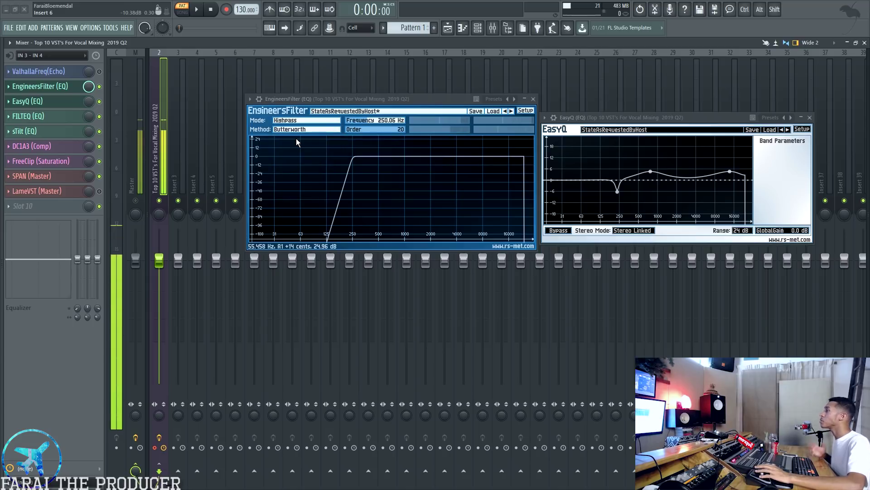
mouse_move(372, 121)
mouse_down()
mouse_move(359, 139)
mouse_move(368, 119)
mouse_move(378, 121)
mouse_up()
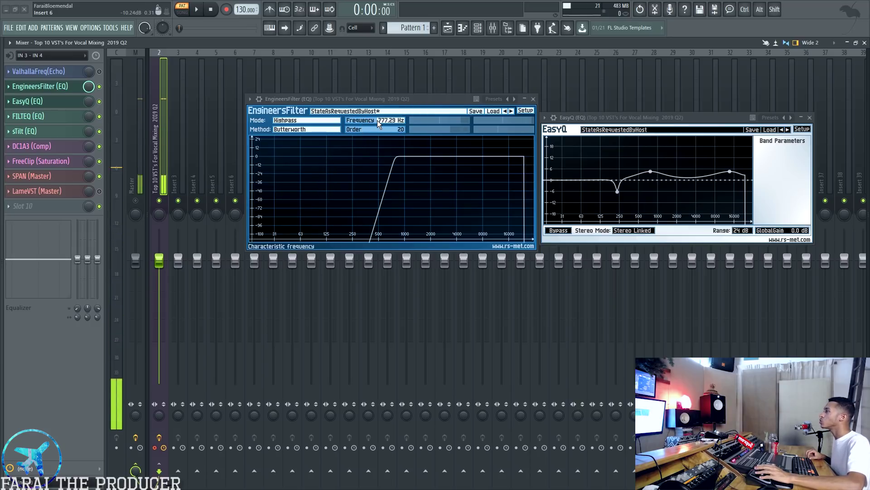
mouse_move(367, 122)
mouse_down()
mouse_move(361, 143)
mouse_move(358, 129)
mouse_up()
- Try the Chebychev, Inverse Chebychev and Elliptic methods for the highpass filter, ending with Bessel
click(306, 129)
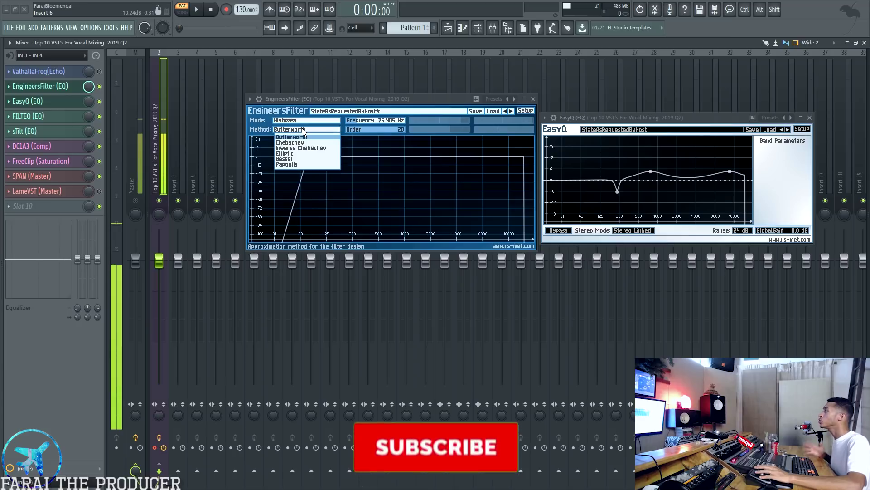
click(297, 141)
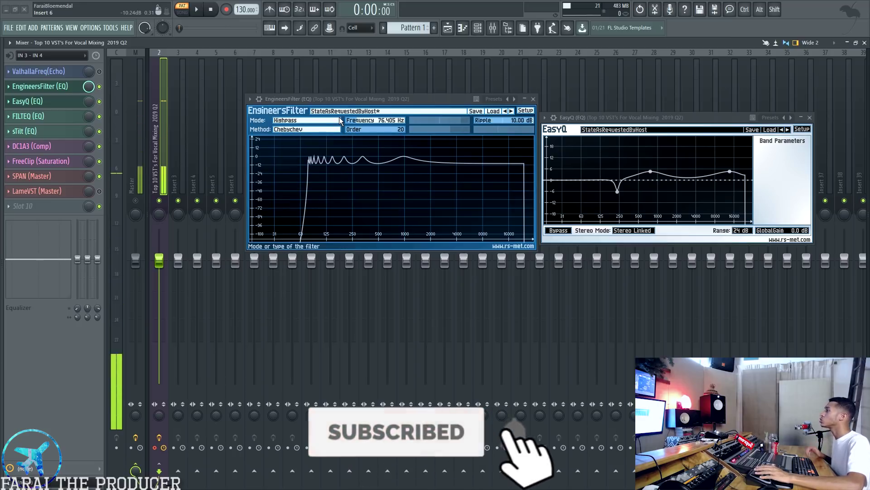
click(301, 129)
click(300, 147)
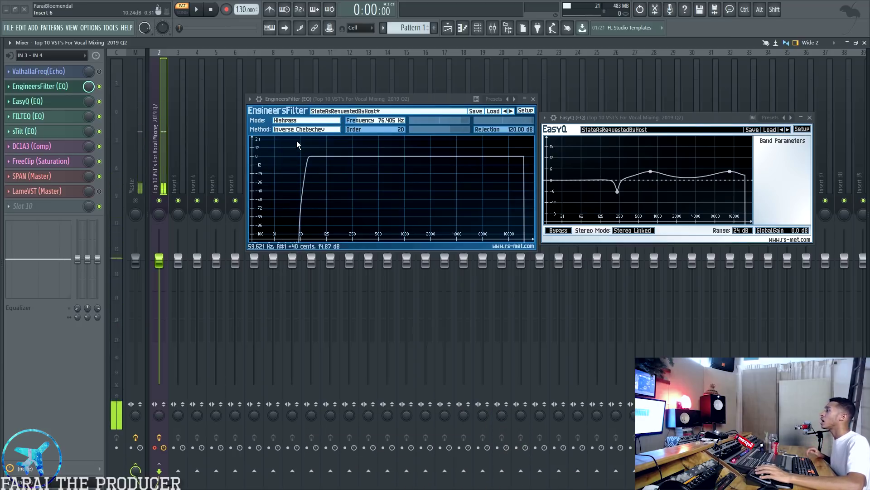
click(292, 129)
click(301, 154)
click(299, 128)
click(296, 158)
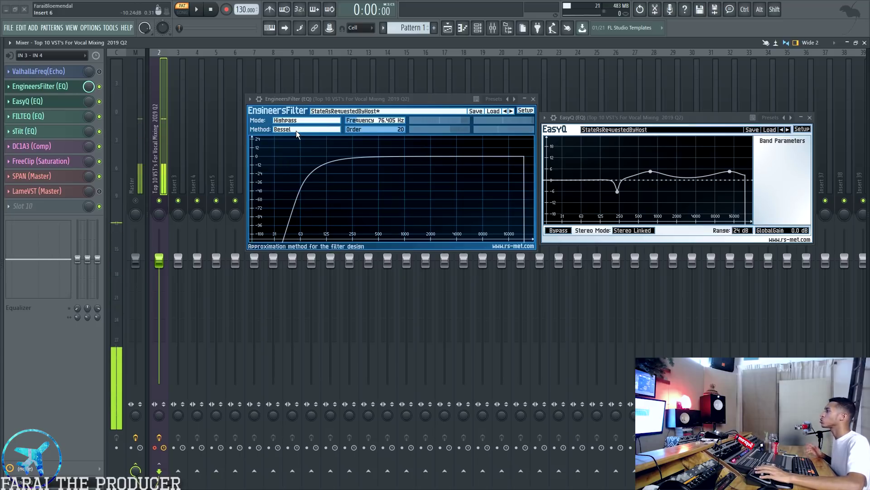
- Adjust the Bessel highpass filter to order 17 with a frequency of 20.000 Hz
click(385, 130)
drag(385, 130, 359, 144)
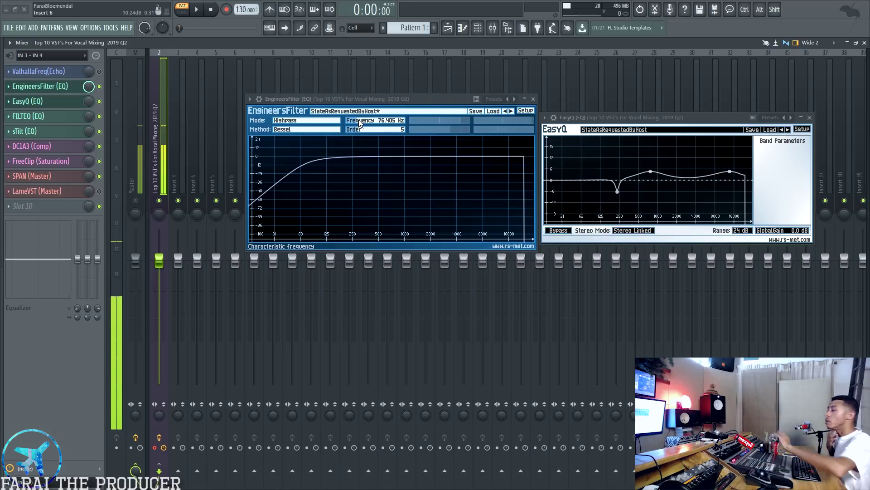
drag(365, 131, 342, 151)
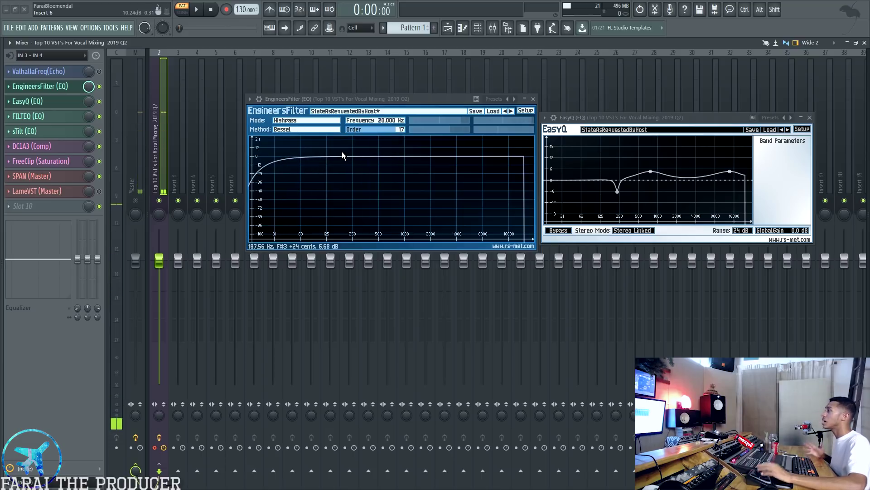
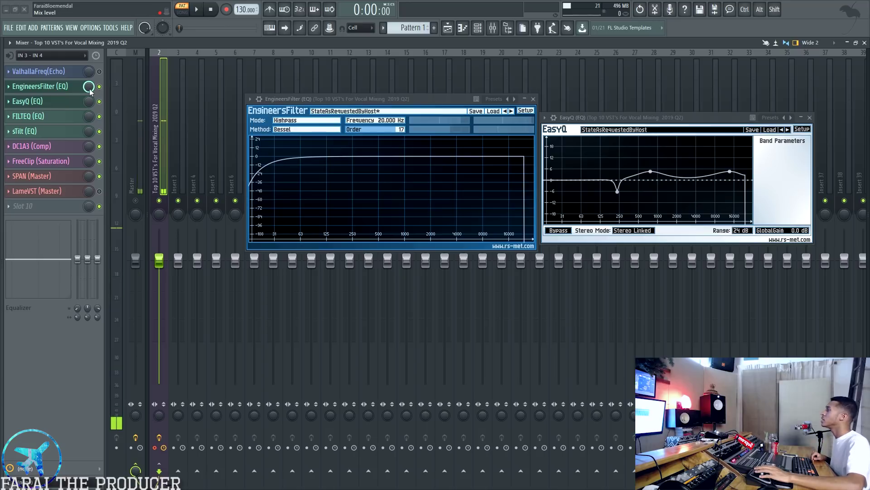
- Close the EngineersFilter window and move the EasyQ equalizer to the middle of the mixer
click(56, 104)
click(56, 103)
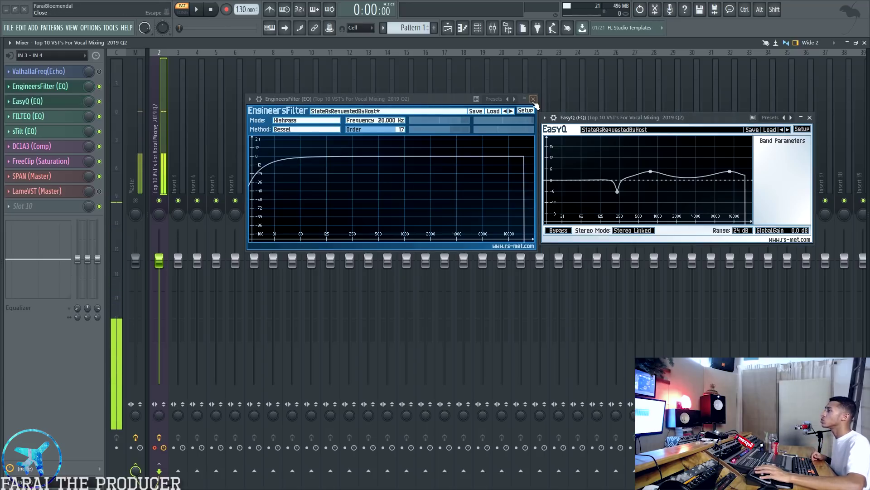
click(533, 98)
drag(599, 120, 381, 116)
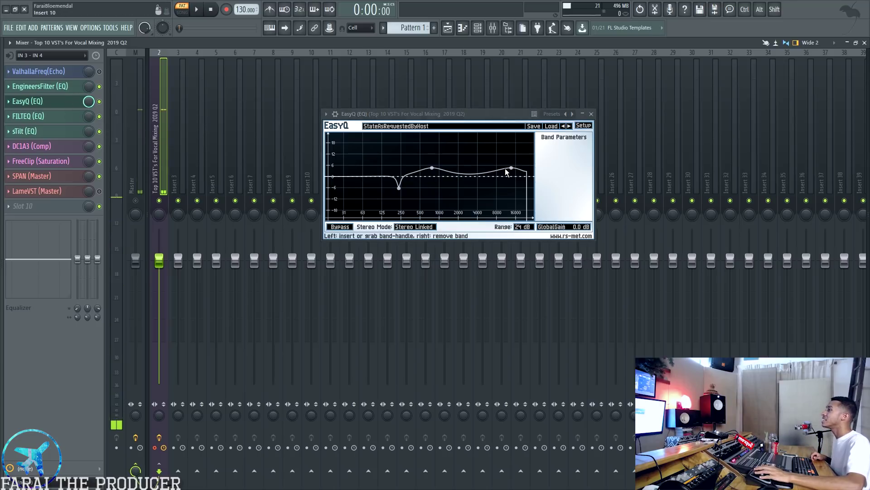
- Make the EasyQ low-mid dip shallower, set the mid peak to 742.84 Hz and 2.91 dB, and remove the extra band inserted near 12 kHz
drag(511, 168, 511, 176)
scroll(511, 175, down, 3)
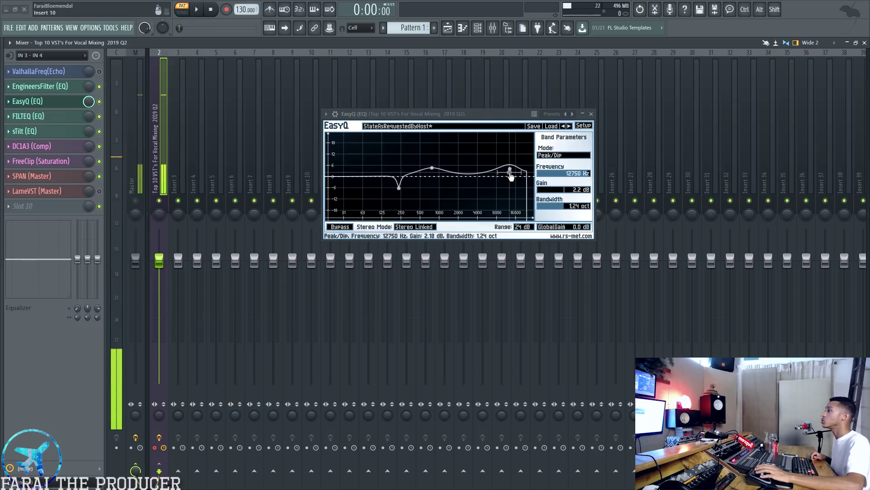
drag(401, 193, 431, 172)
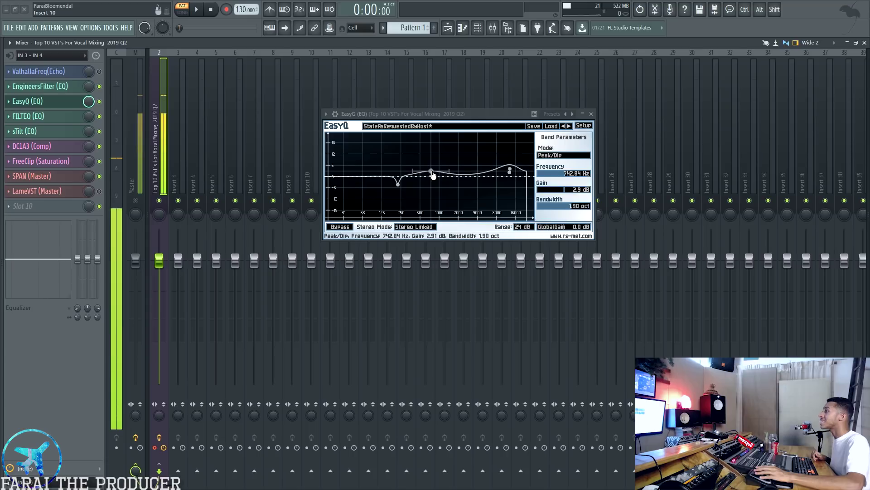
drag(511, 170, 509, 177)
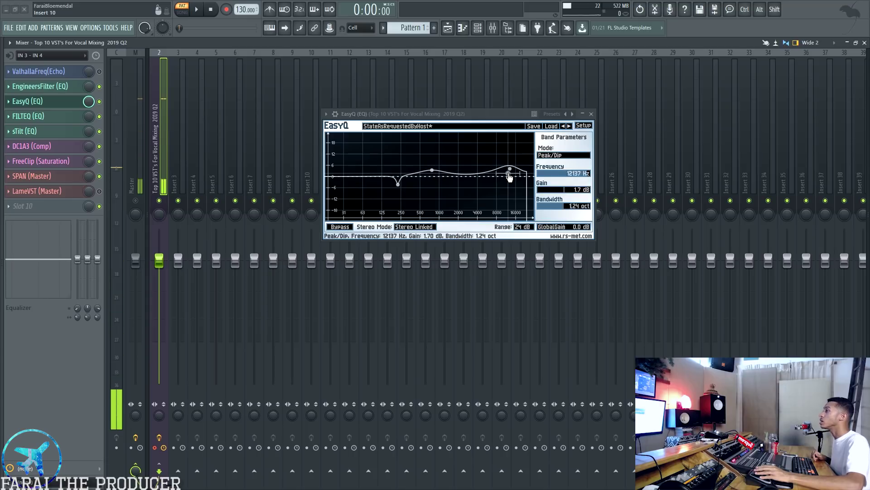
right_click(509, 173)
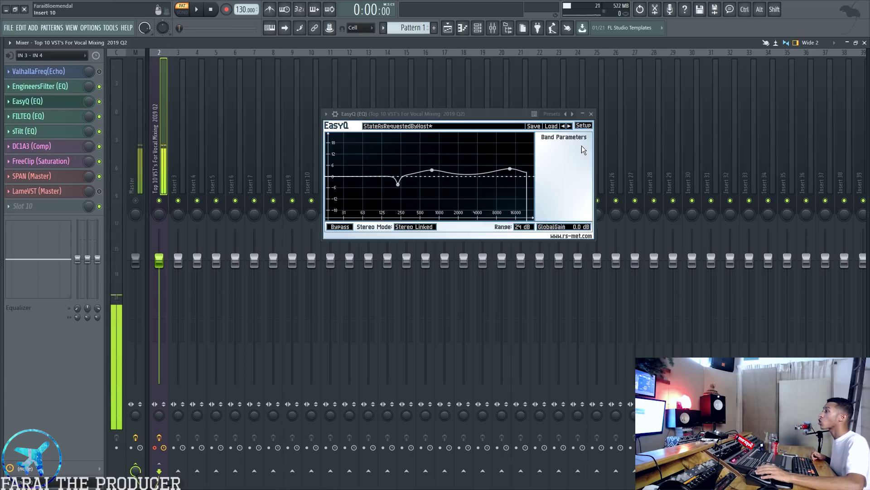
- Open the FILTEQ equalizer from the vocal insert's effect slots and reposition its window over the mixer
click(47, 118)
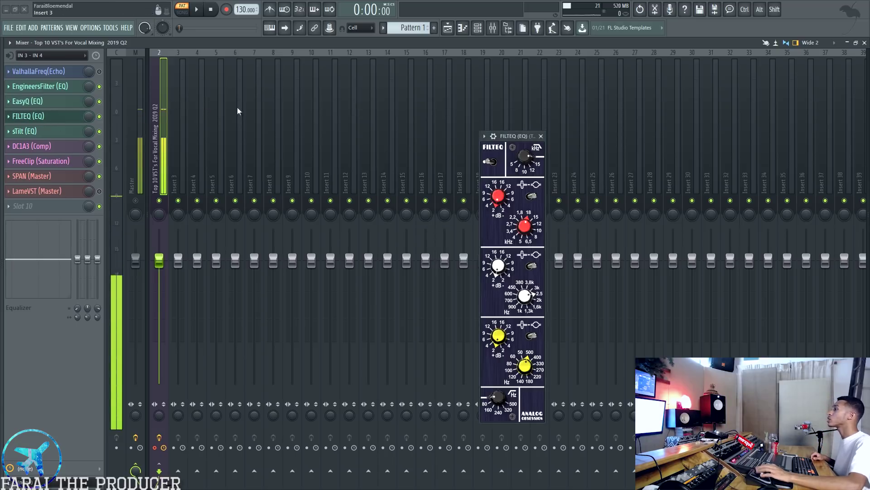
drag(505, 134, 441, 87)
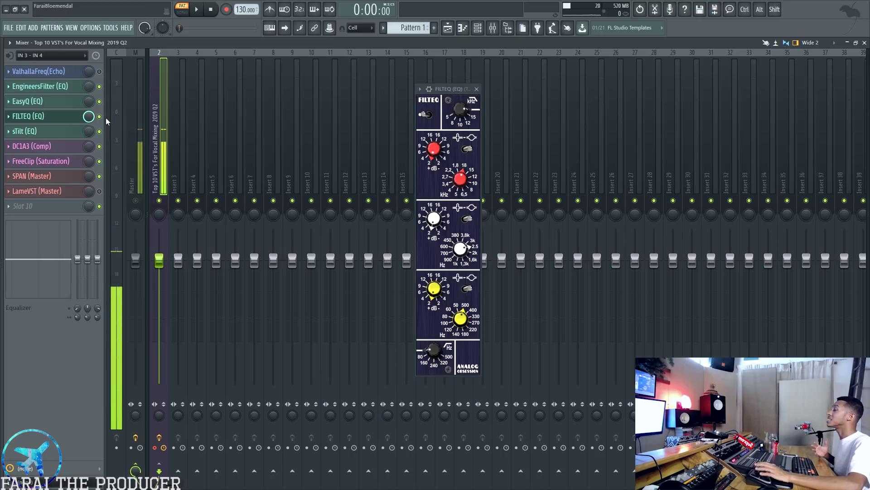
drag(454, 89, 440, 73)
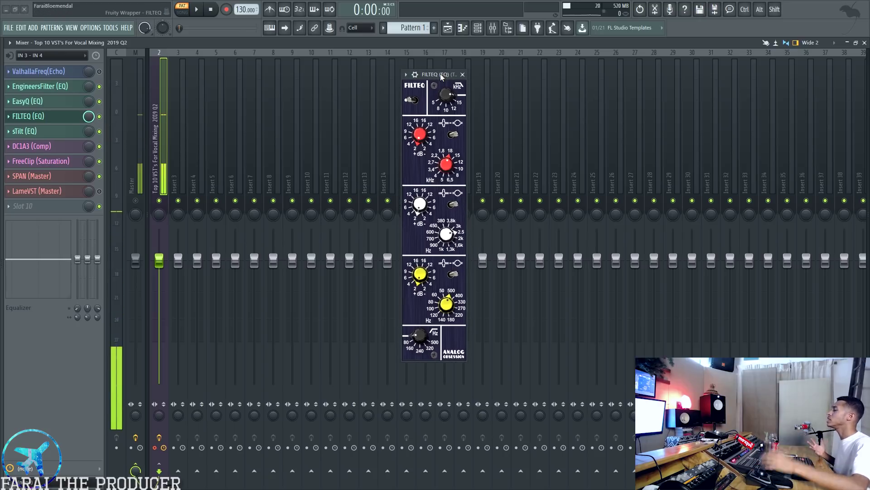
drag(440, 73, 439, 79)
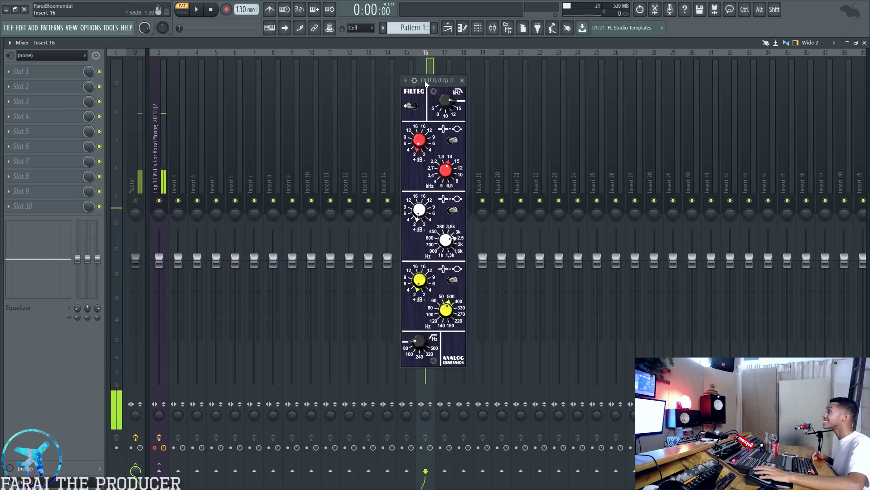
drag(434, 79, 412, 86)
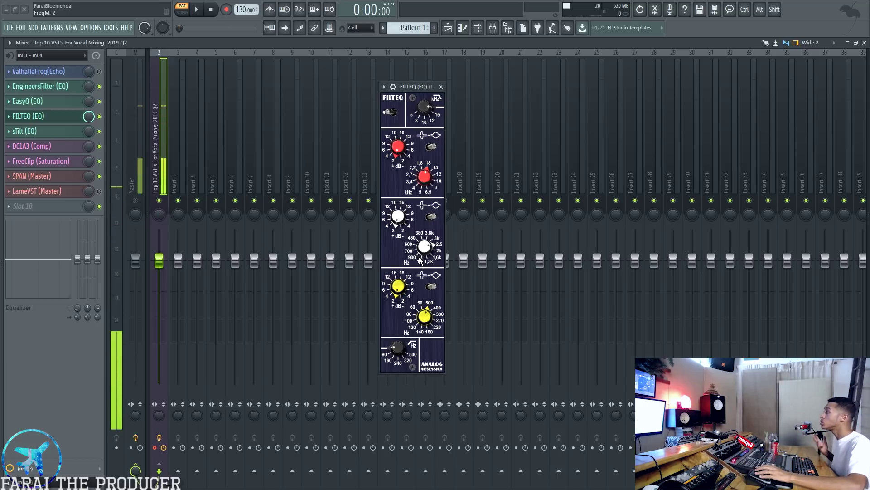
- Sweep FILTEQ's mid gain through -5.80 and -15.20 to -3.30, and adjust the red high band
drag(386, 232, 385, 209)
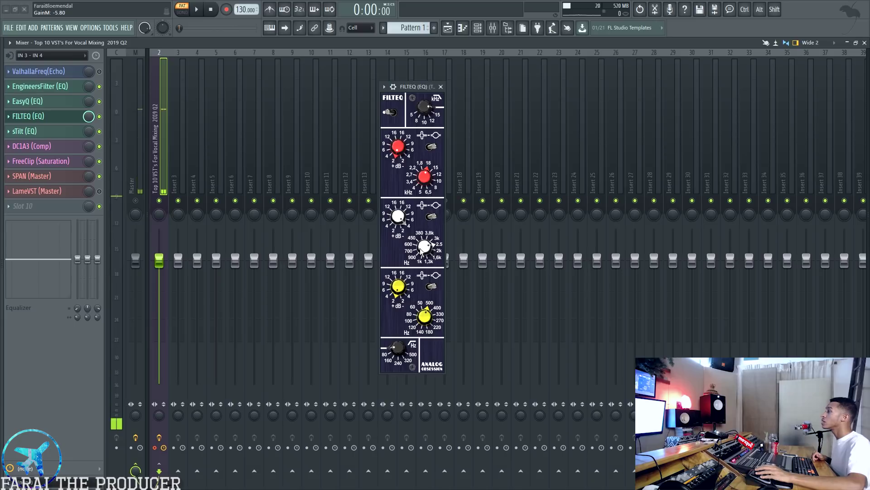
drag(415, 257, 394, 266)
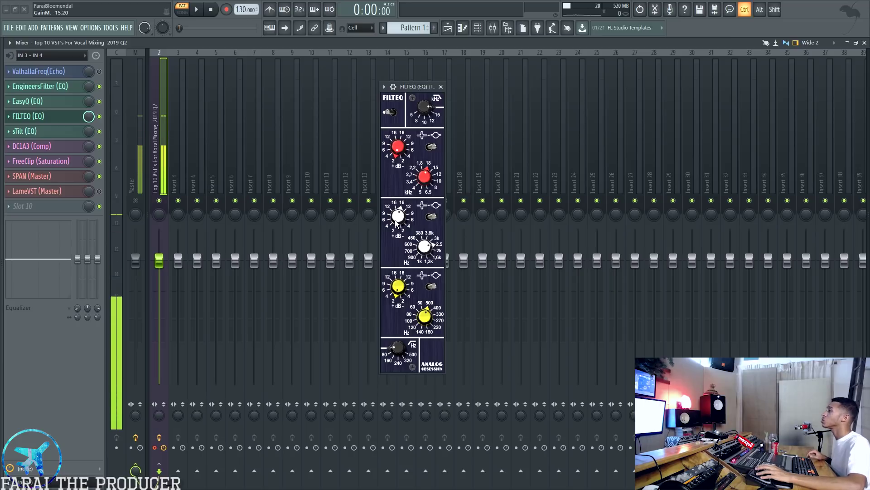
mouse_move(395, 219)
mouse_down()
mouse_move(387, 165)
mouse_move(402, 217)
mouse_up()
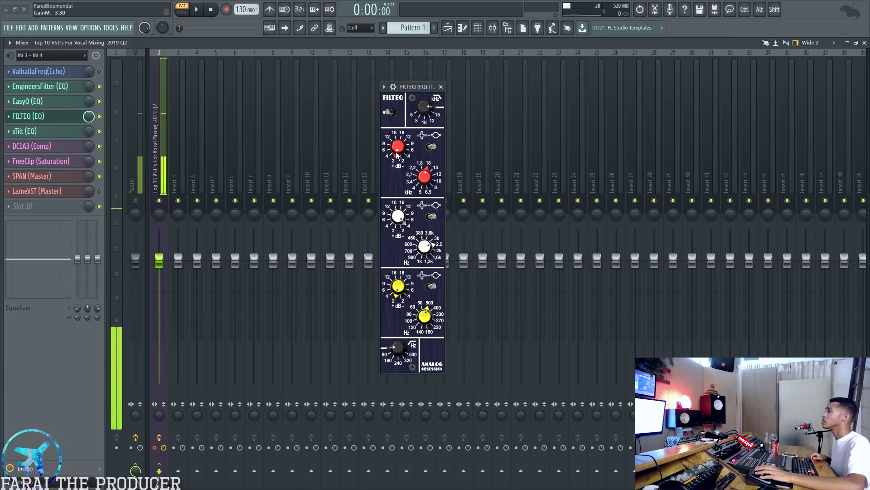
drag(397, 155, 371, 147)
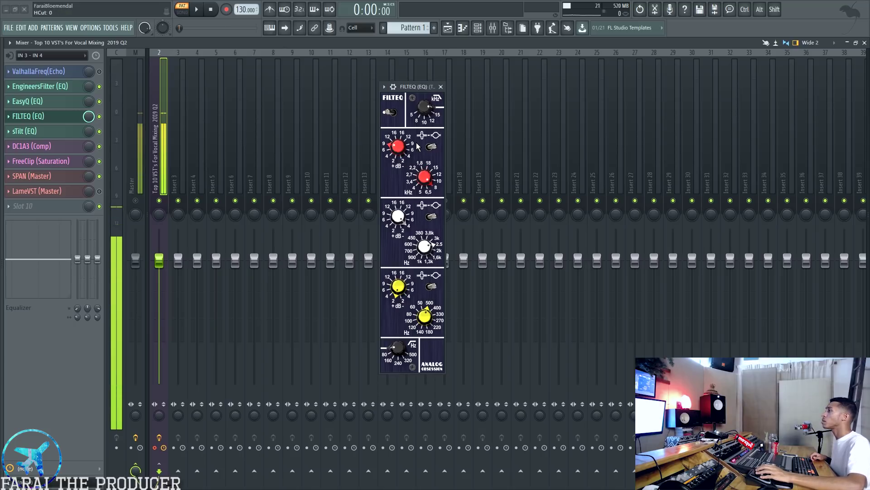
- Close FILTEQ and open the sTilt equalizer from the vocal insert, placing its window over the mixer
click(88, 117)
click(48, 122)
click(47, 122)
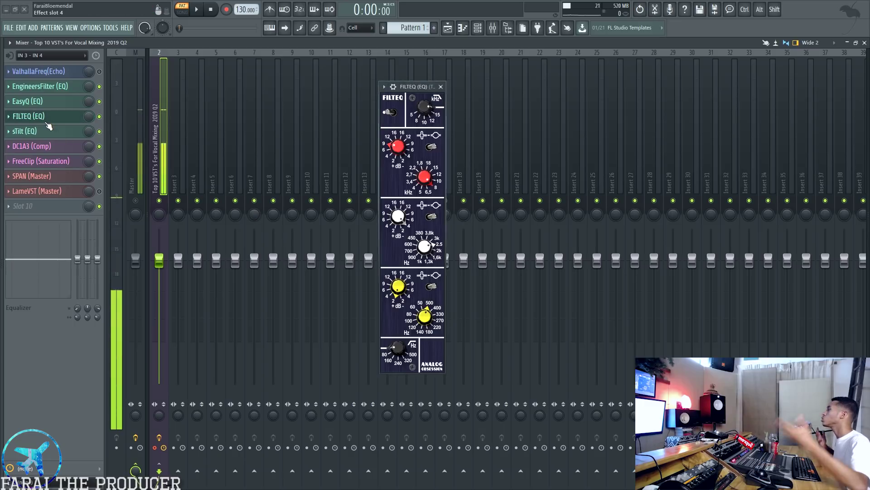
click(47, 123)
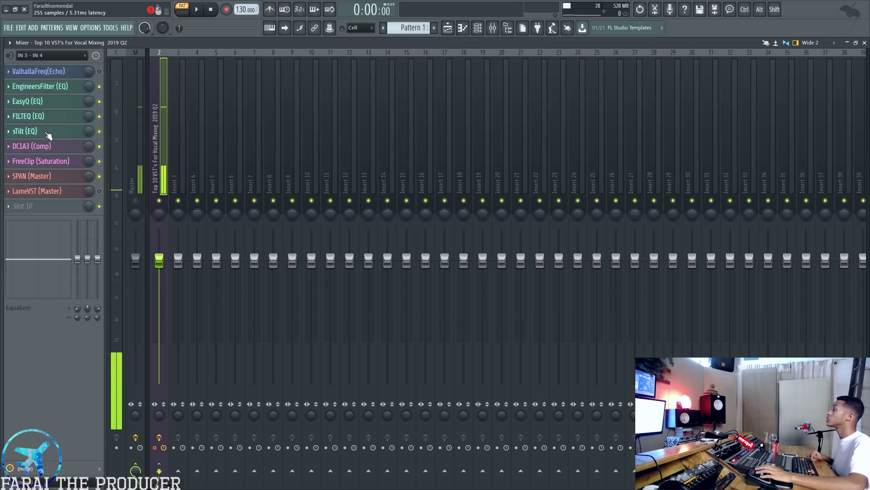
click(48, 136)
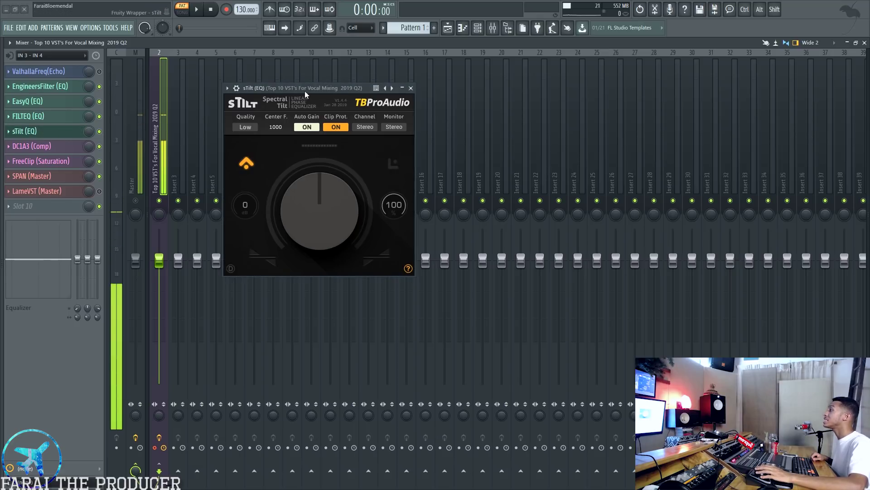
drag(304, 90, 335, 98)
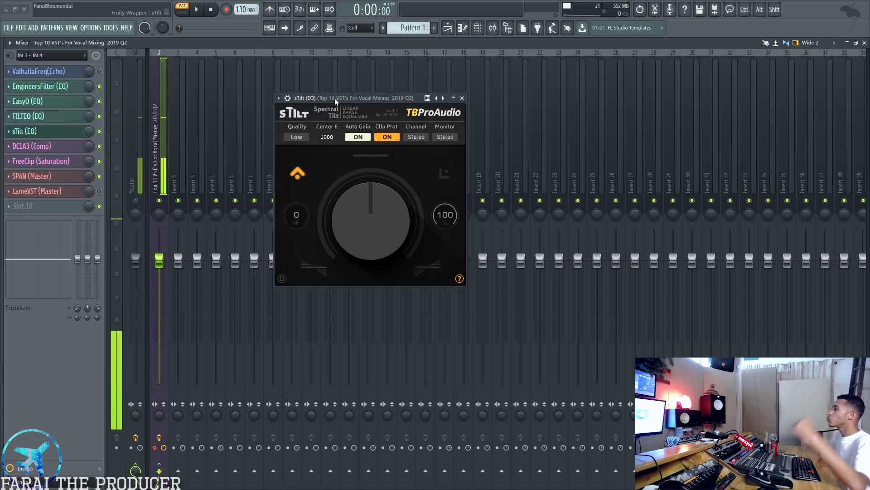
click(35, 132)
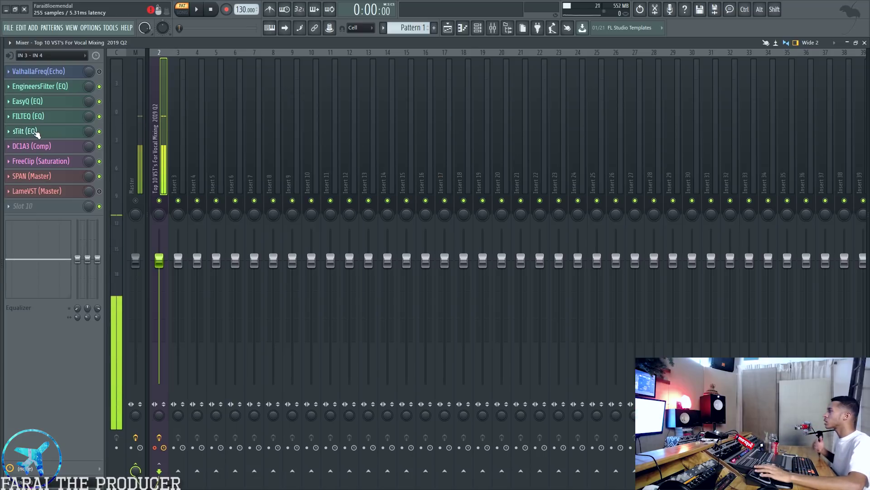
click(36, 132)
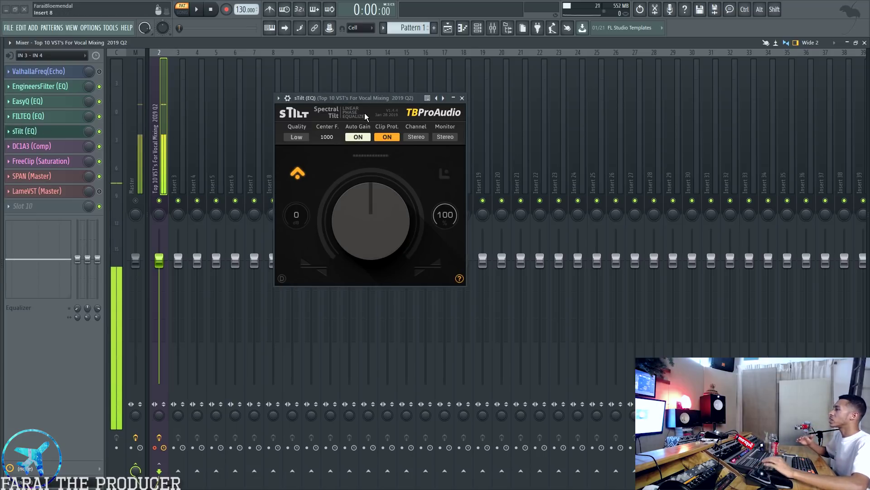
- Shape Insert 3's built-in equalizer with a low-shelf boost and a -3.9 dB high-shelf cut, lowering the high-shelf frequency
mouse_move(80, 262)
mouse_down()
mouse_move(78, 246)
mouse_move(77, 260)
mouse_up()
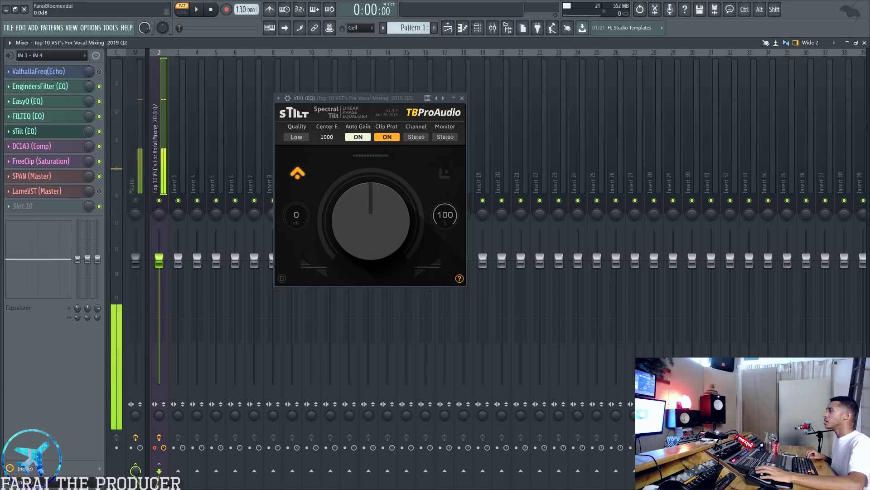
click(185, 152)
drag(75, 311, 77, 305)
drag(97, 259, 97, 261)
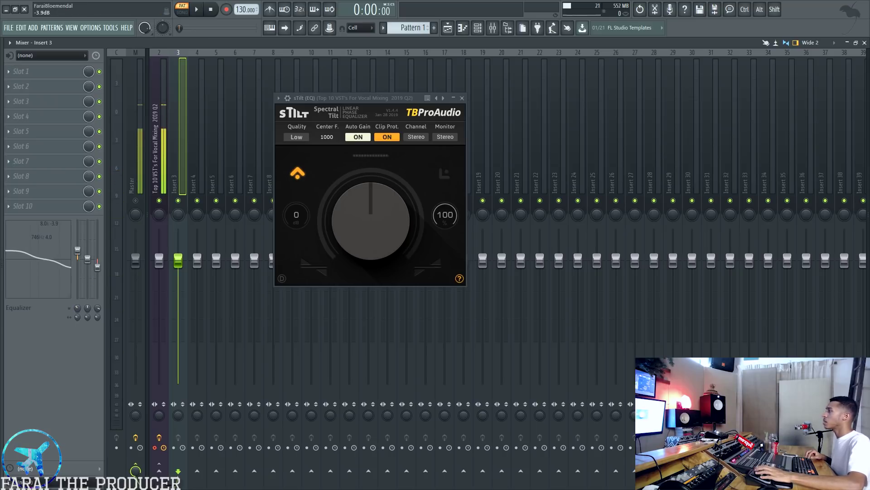
drag(97, 308, 97, 312)
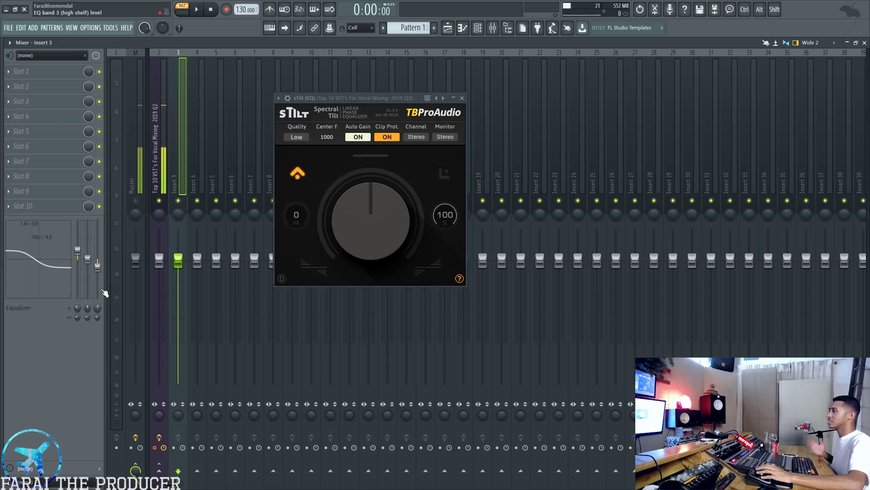
- Try tilting the sTilt slope toward the lows and toward the highs at 55%
drag(358, 219, 352, 252)
scroll(165, 158, down, 1)
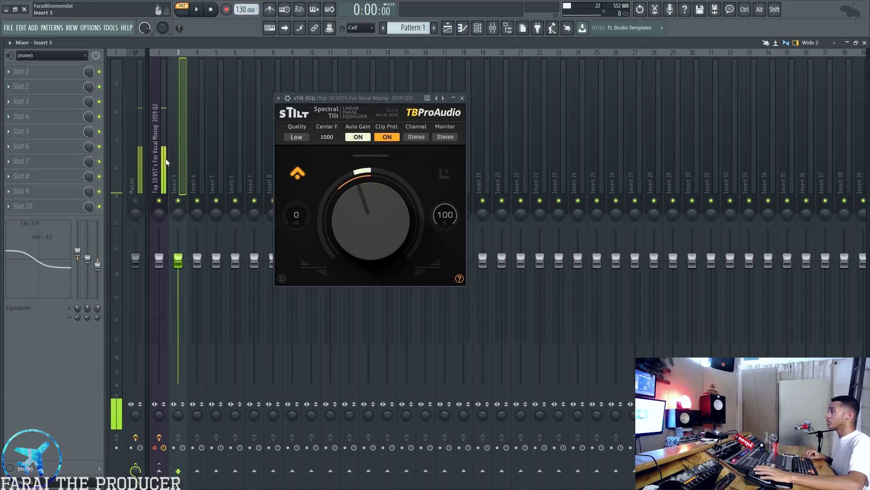
drag(368, 212, 369, 192)
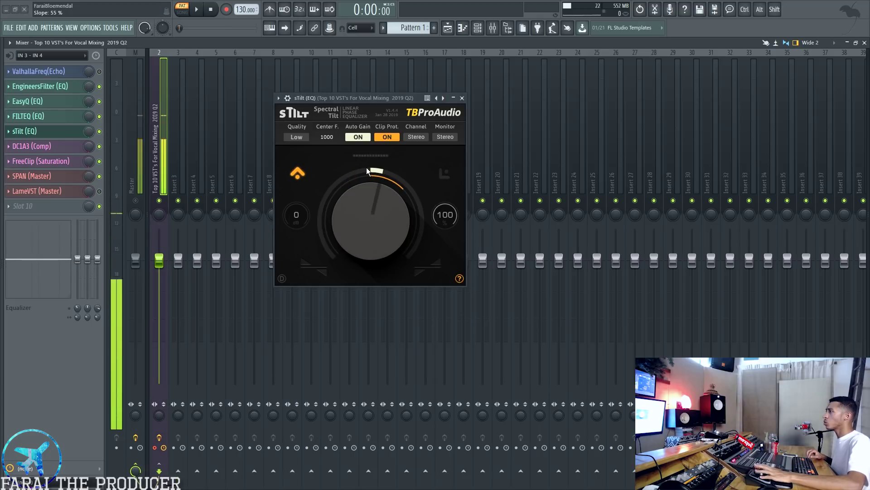
- Reverse Insert 3's equalizer curve by cutting the low shelf to -3.8 dB and boosting the high shelf
click(175, 150)
drag(78, 251, 77, 265)
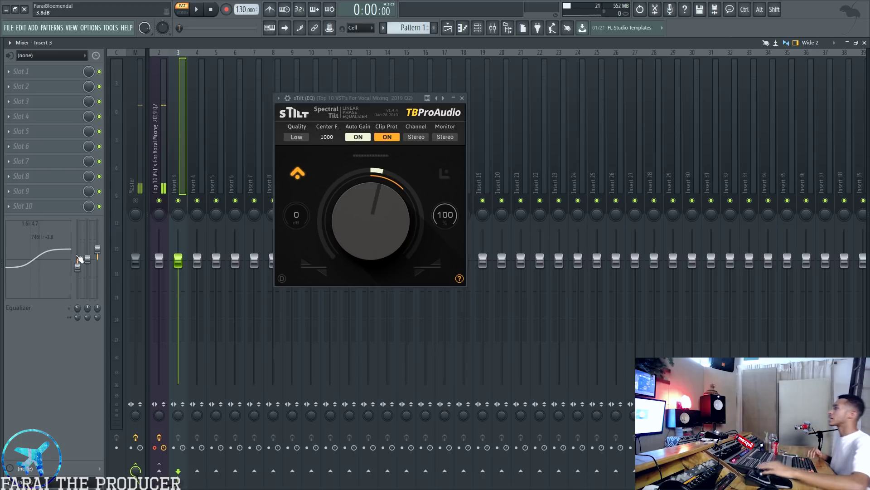
- Try an sTilt slope of 43% toward the lows and return the tilt to neutral
drag(380, 221, 358, 279)
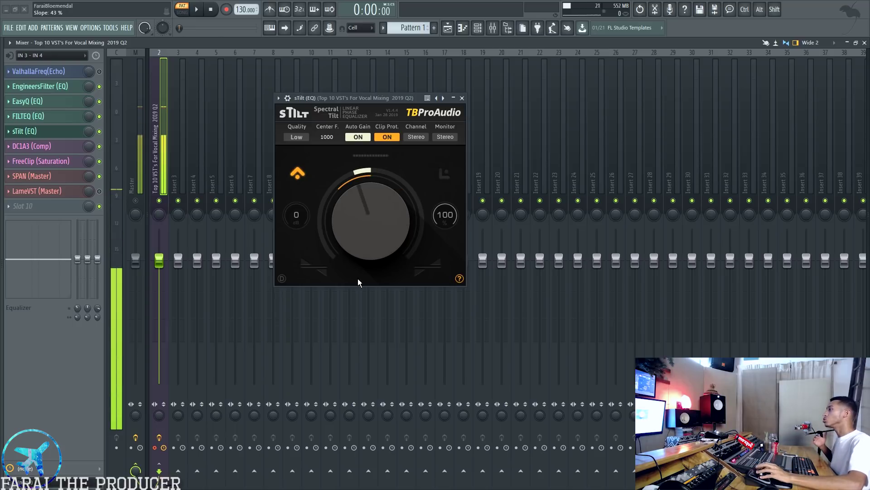
drag(374, 210, 369, 184)
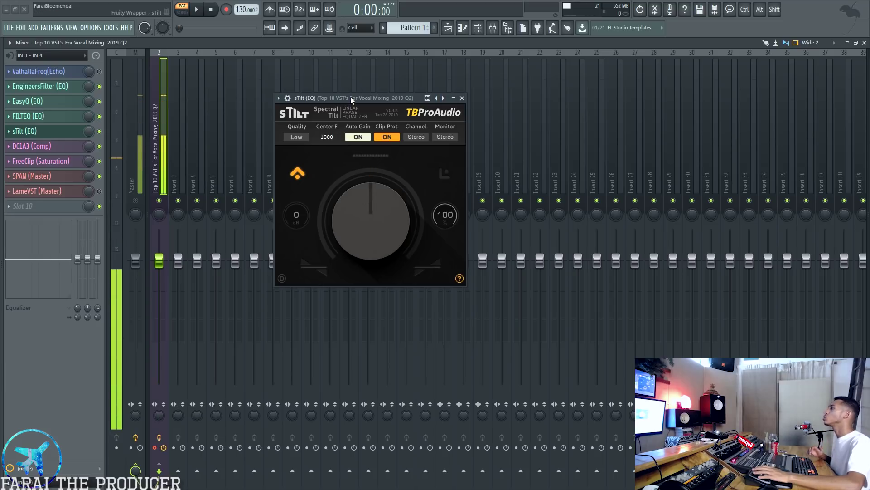
- Reposition the sTilt window and view its available quality options, keeping Low
drag(350, 97, 352, 89)
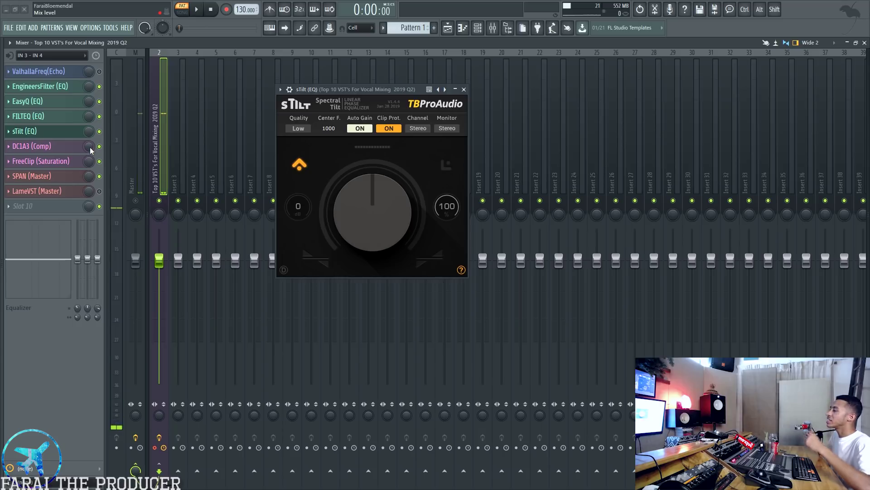
click(298, 129)
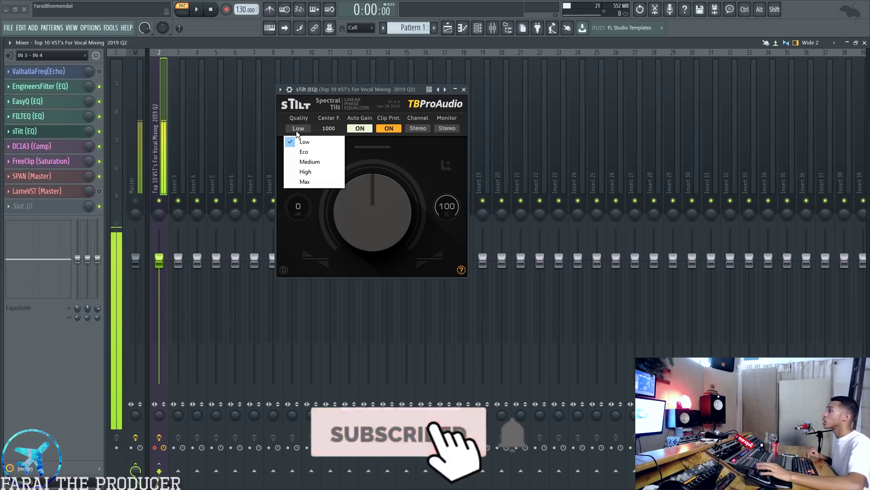
click(325, 88)
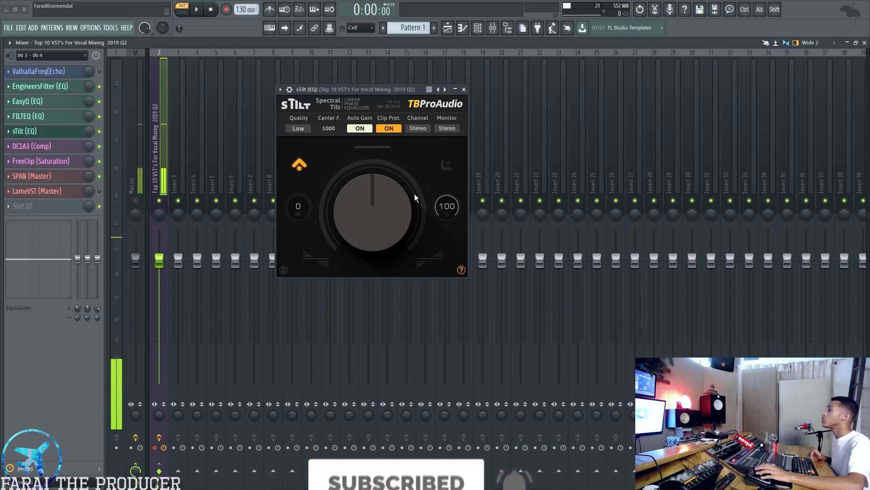
- Try an sTilt gain of -9, reset it to 0, and tilt the spectrum toward the highs
drag(296, 224, 295, 229)
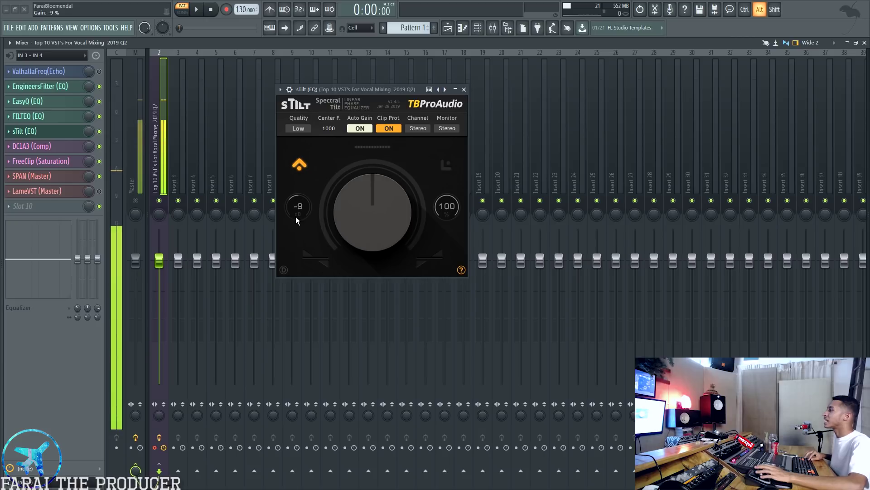
drag(296, 217, 298, 194)
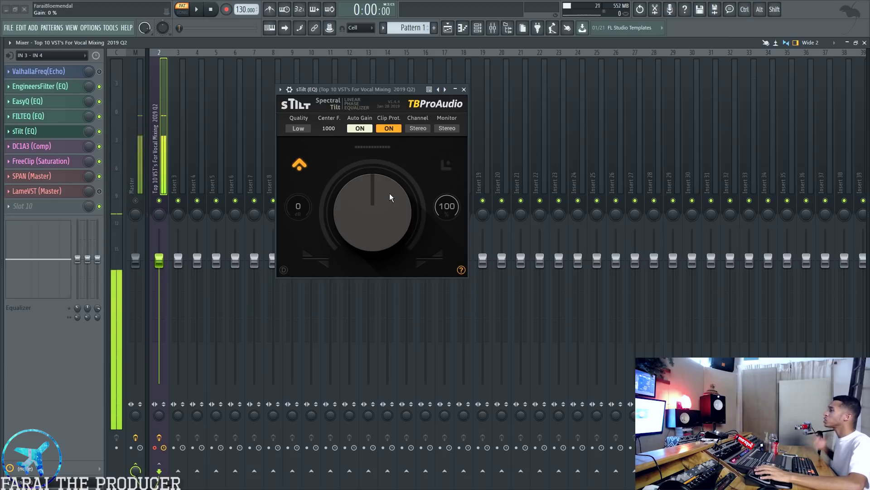
drag(389, 198, 383, 180)
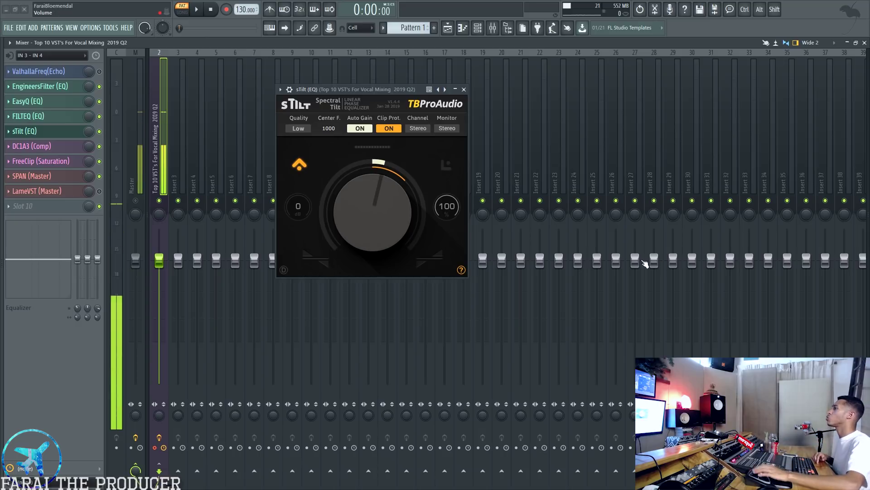
- View sTilt's quality options, keeping Low, and close and reopen its window
mouse_move(343, 202)
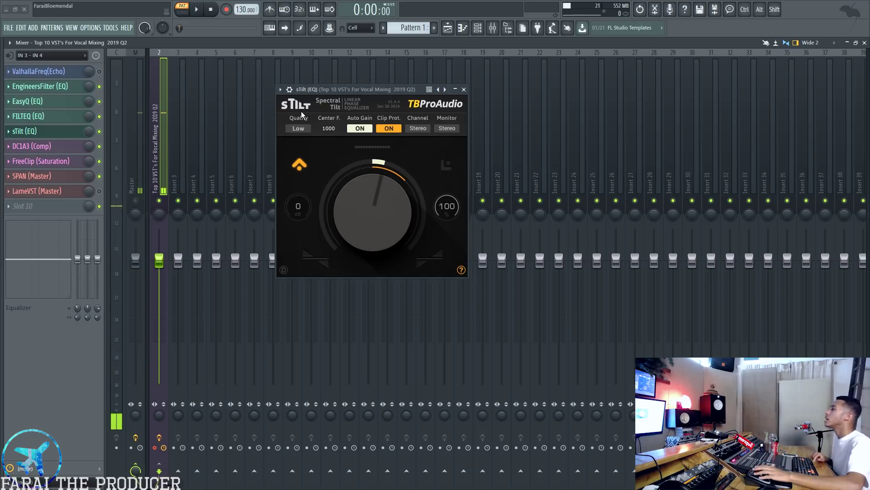
click(306, 131)
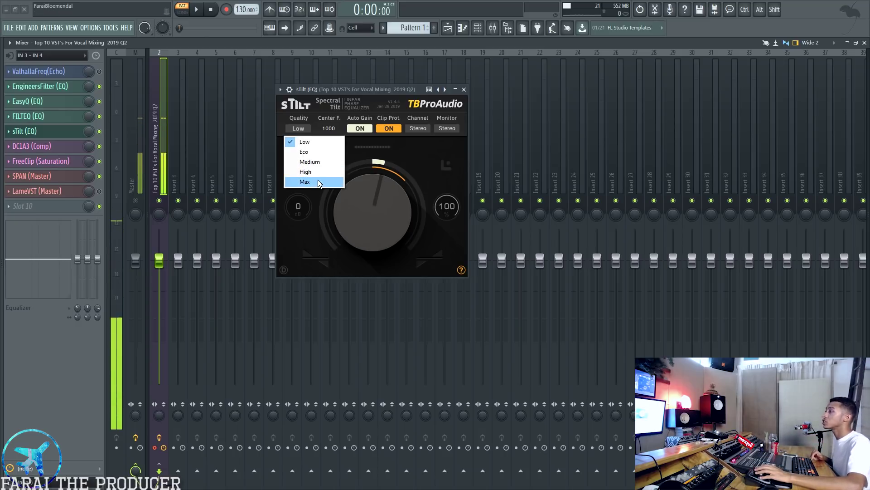
click(413, 150)
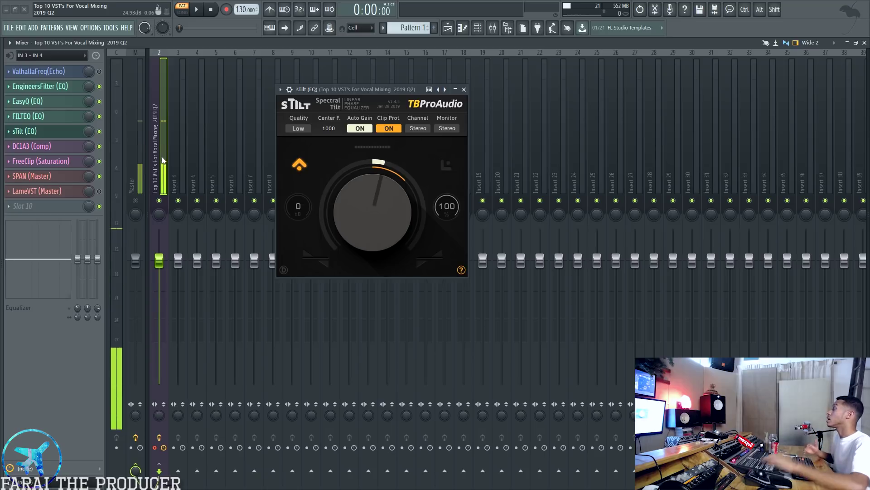
click(47, 134)
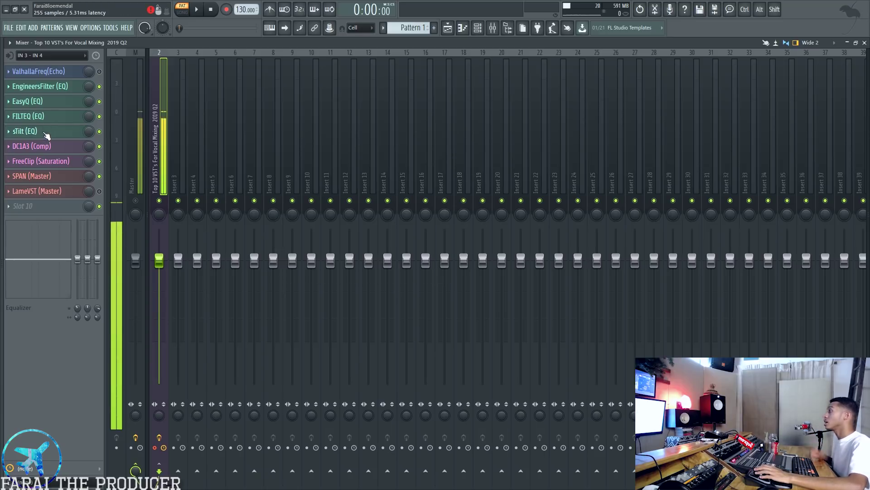
click(43, 132)
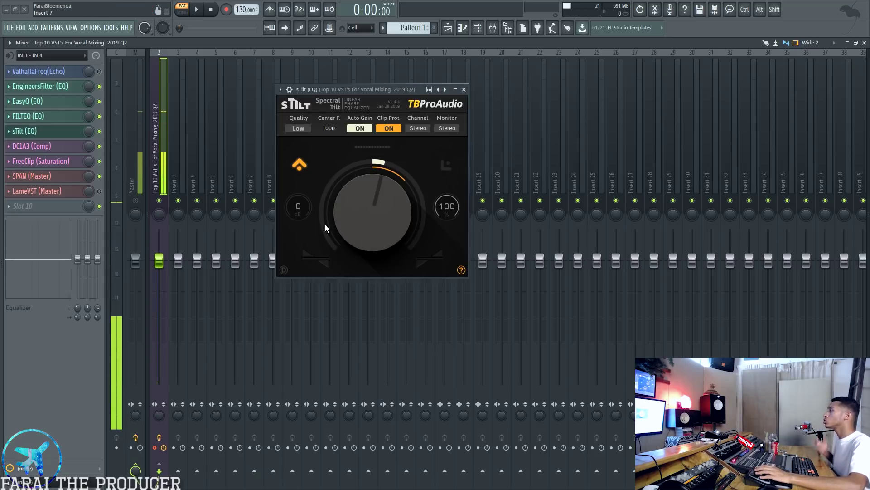
- Set sTilt's percentage to 30, tilt the spectrum further toward the highs, and close the equalizer
mouse_move(339, 223)
mouse_down()
mouse_move(335, 214)
mouse_move(333, 246)
mouse_move(350, 239)
mouse_move(350, 219)
mouse_up()
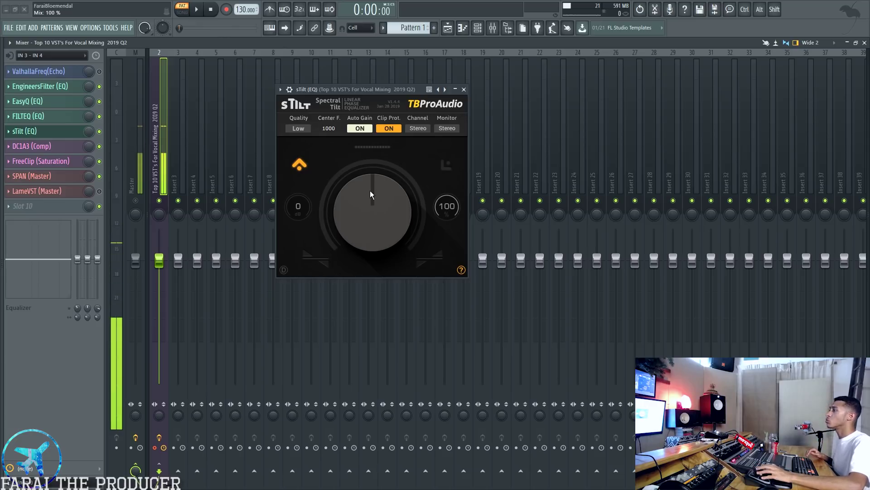
drag(369, 194, 431, 276)
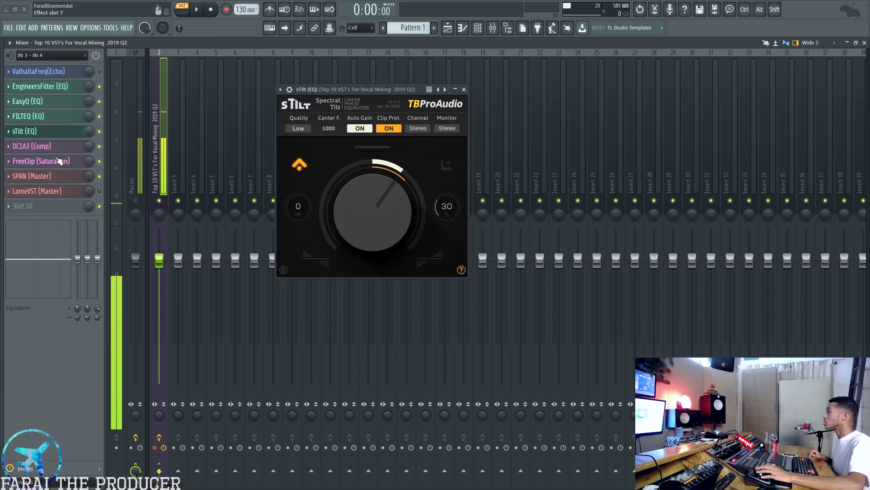
click(32, 136)
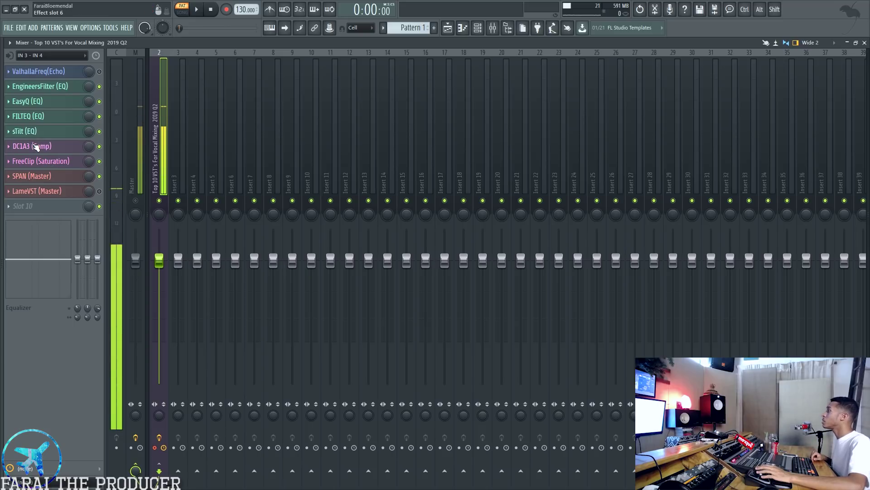
- Open the DC1A3 compressor with its slot mix level at full and reposition its window
click(35, 146)
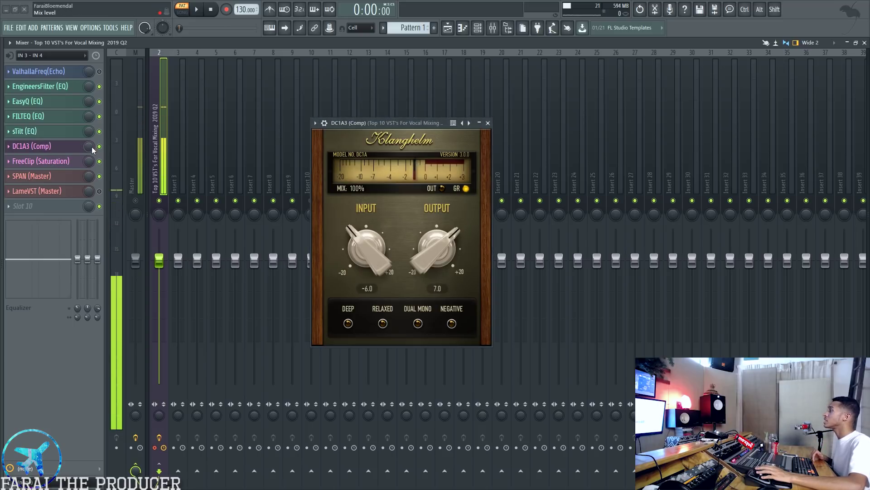
click(89, 147)
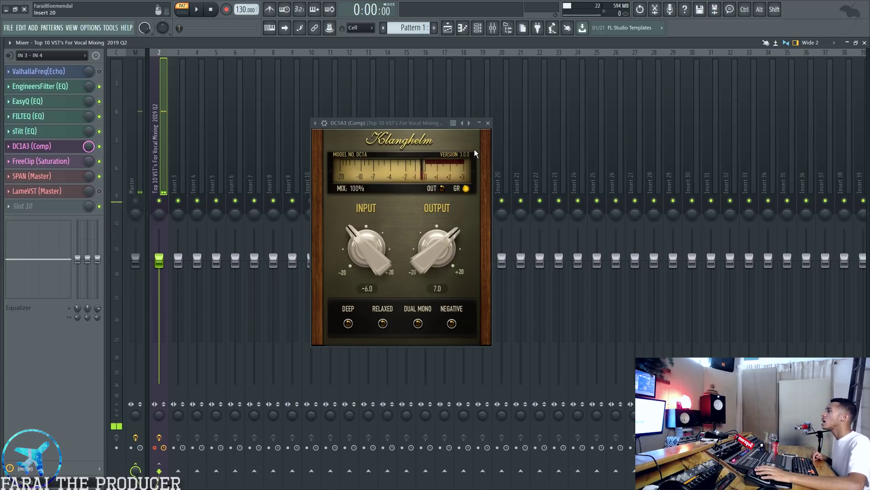
drag(403, 122, 392, 99)
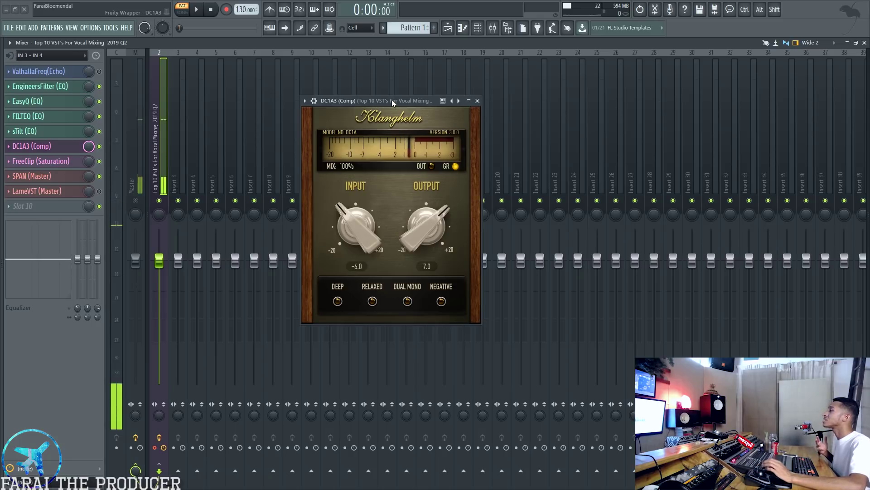
drag(391, 99, 357, 83)
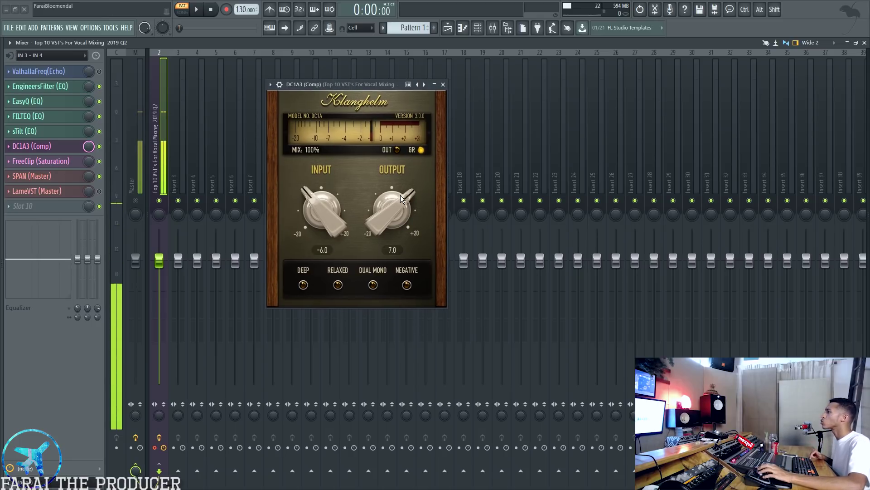
drag(332, 84, 327, 71)
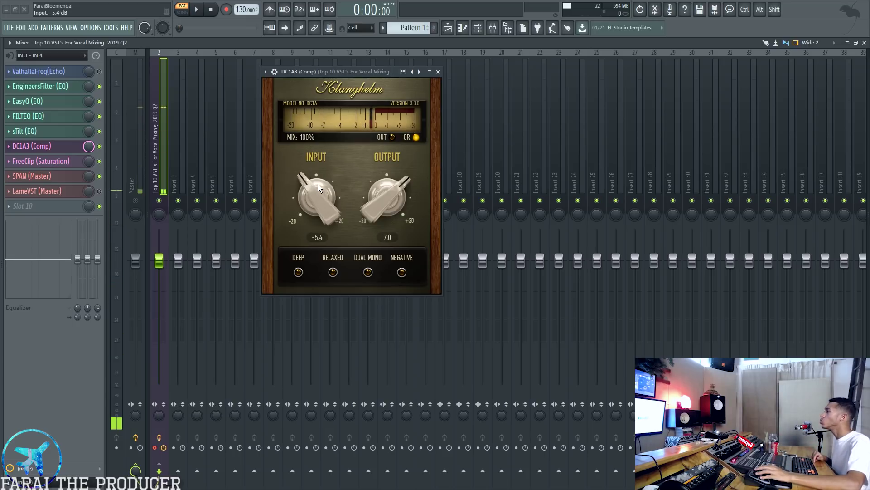
- Try DC1A3 with an input of -2.7 dB and output of 4.8 dB, toggling the Deep and Relaxed modes on and off
drag(318, 184, 314, 172)
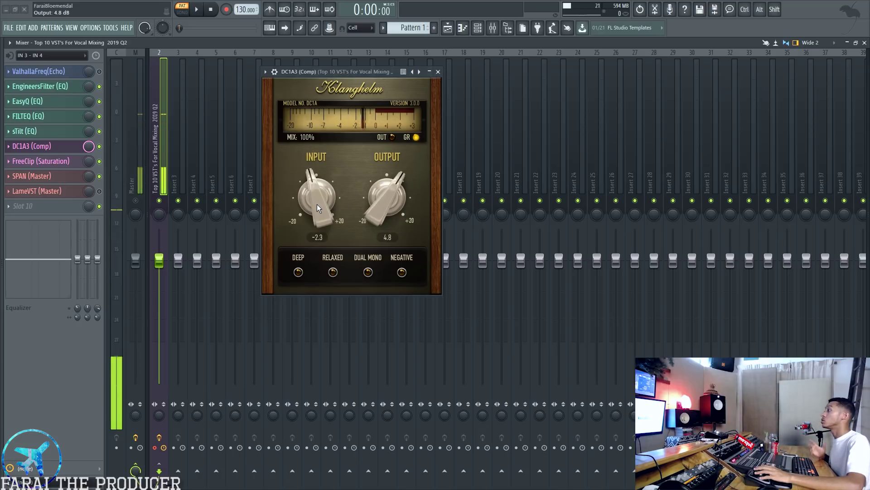
click(297, 272)
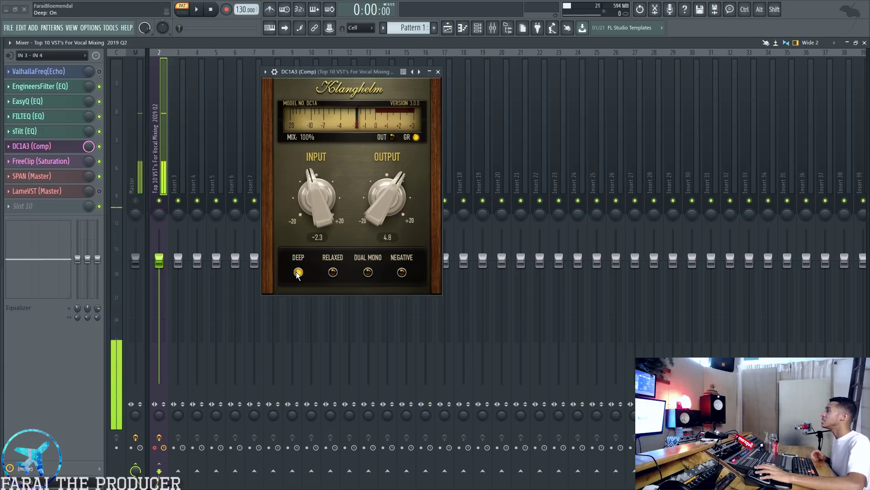
click(332, 272)
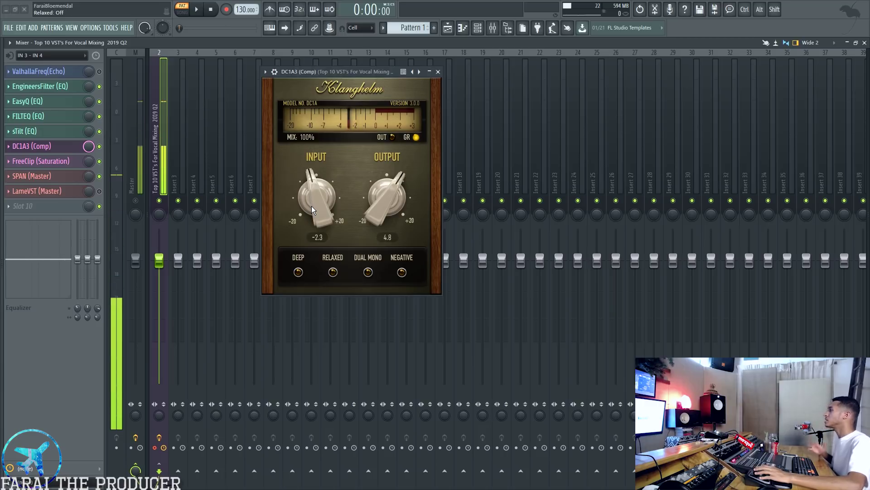
drag(311, 206, 311, 210)
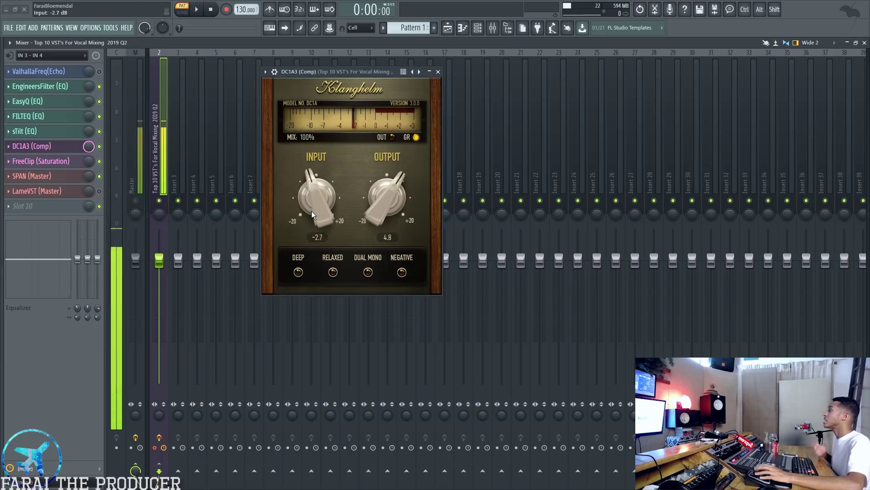
- Reduce DC1A3's mix level, set its input to 6.5 and output to -4.0, and close the compressor
drag(89, 146, 89, 155)
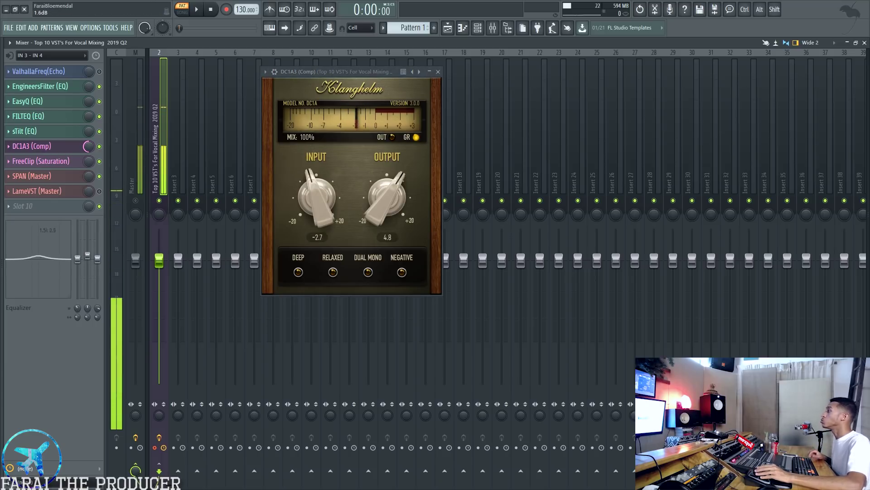
drag(320, 199, 318, 95)
drag(408, 221, 390, 224)
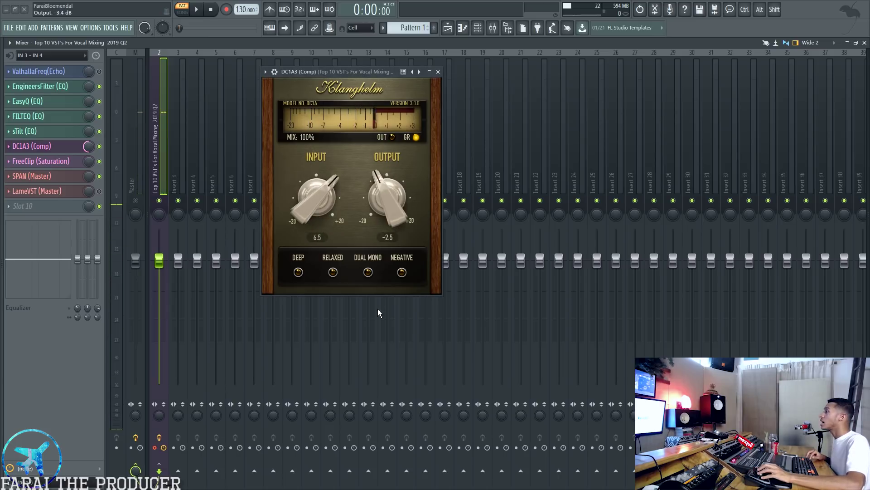
drag(378, 313, 377, 319)
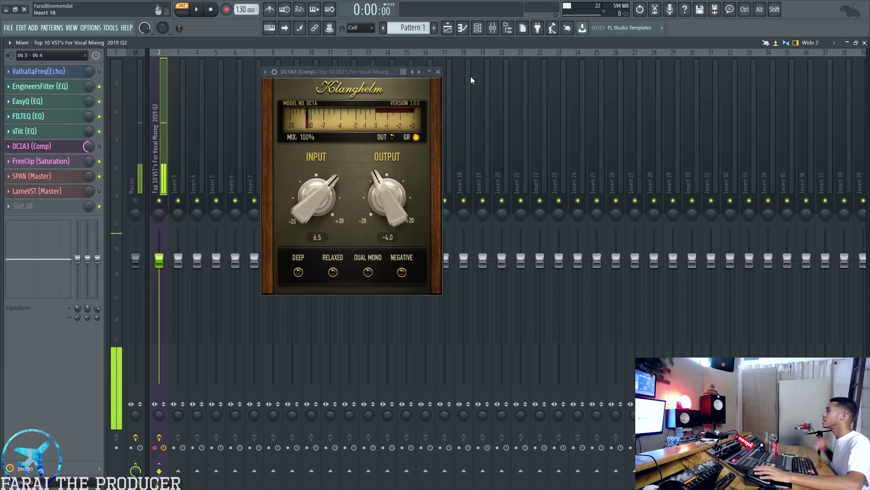
click(439, 72)
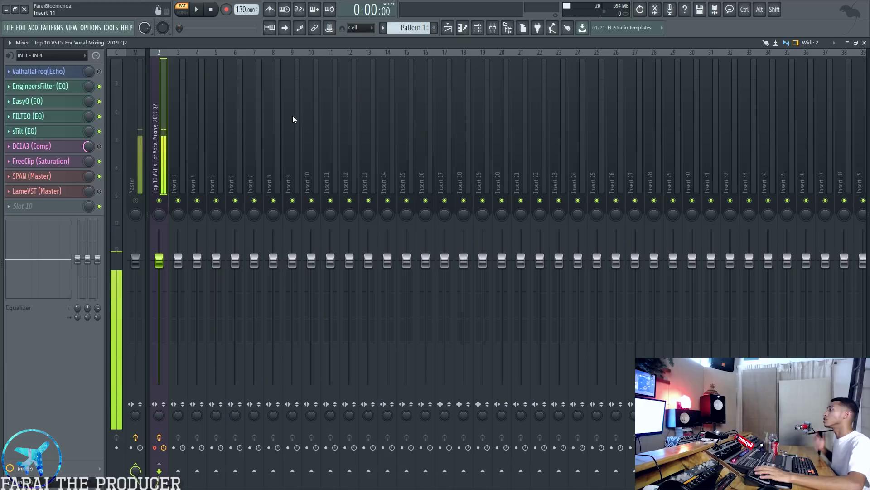
- Open the FreeClip saturation plugin, set its soft clip type to Quintic, and reposition its window
click(61, 162)
drag(325, 89, 336, 86)
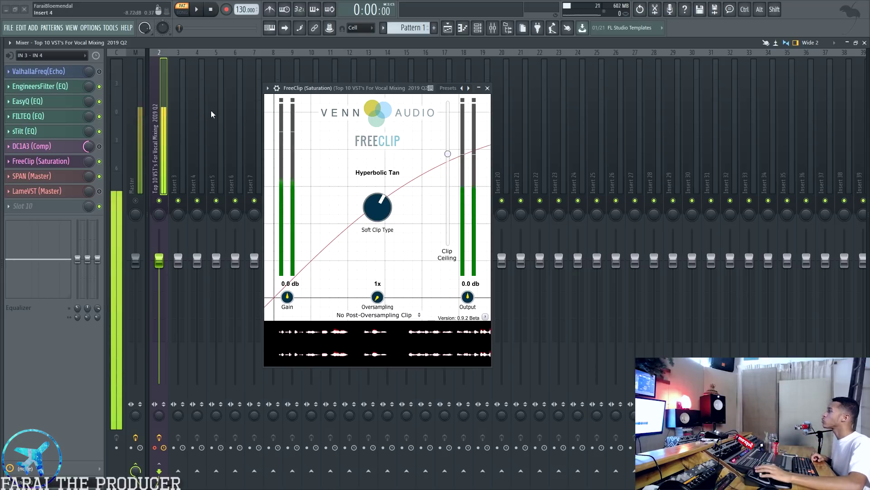
drag(325, 90, 320, 69)
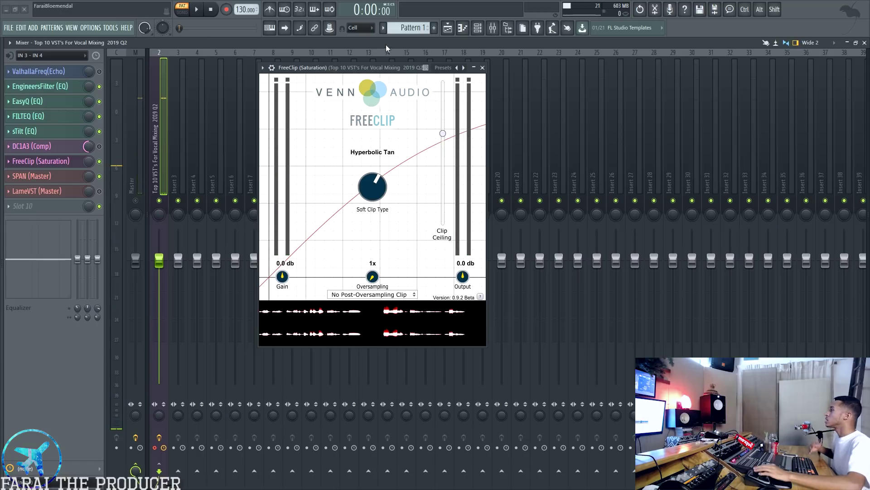
drag(372, 186, 354, 230)
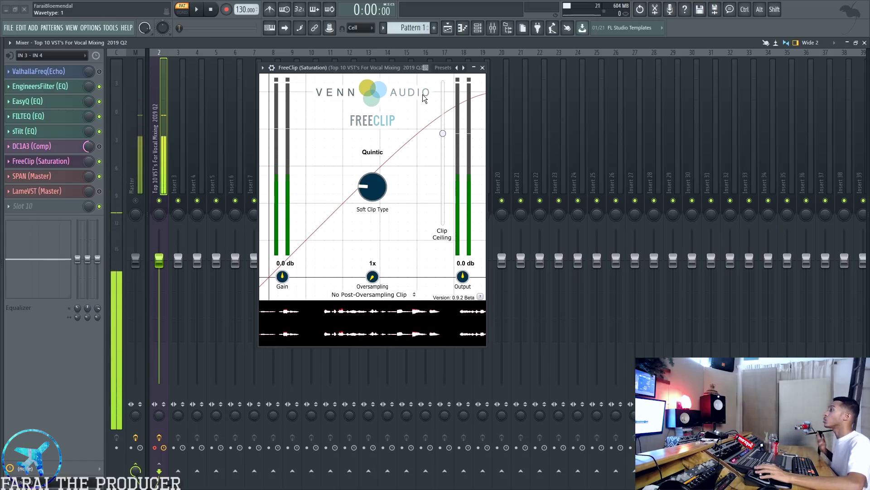
drag(331, 70, 324, 54)
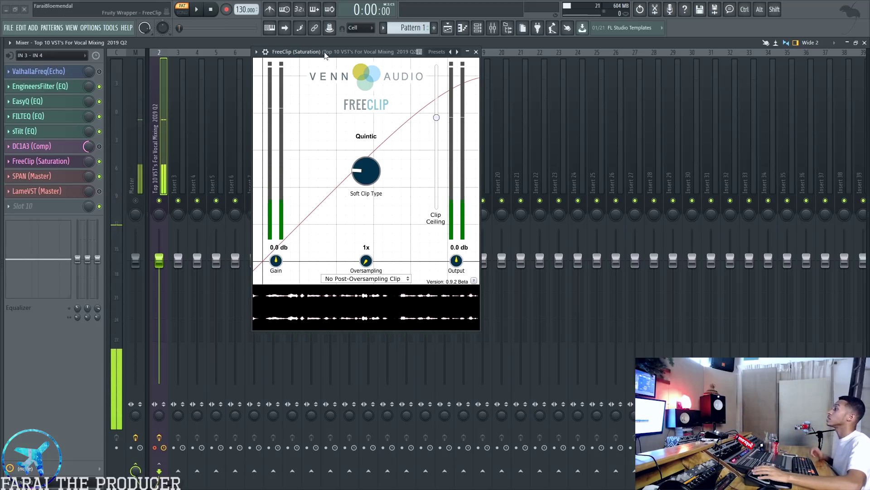
drag(325, 55, 323, 86)
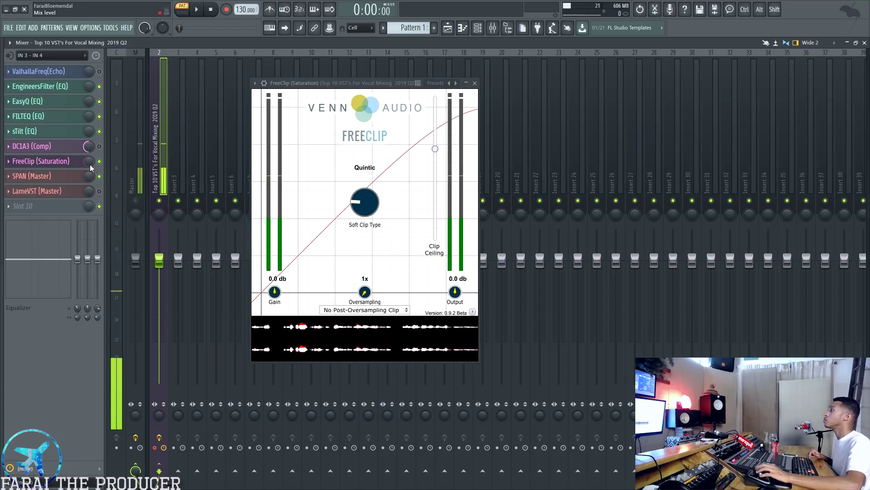
- Reselect the Top 10 VST's insert after Insert 3 and slightly lower FreeClip's clip ceiling with some slot mix applied
click(179, 154)
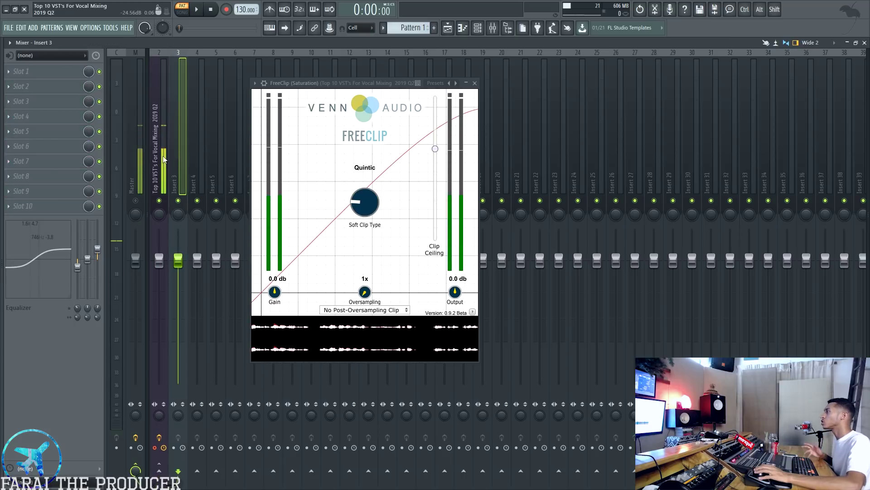
click(163, 156)
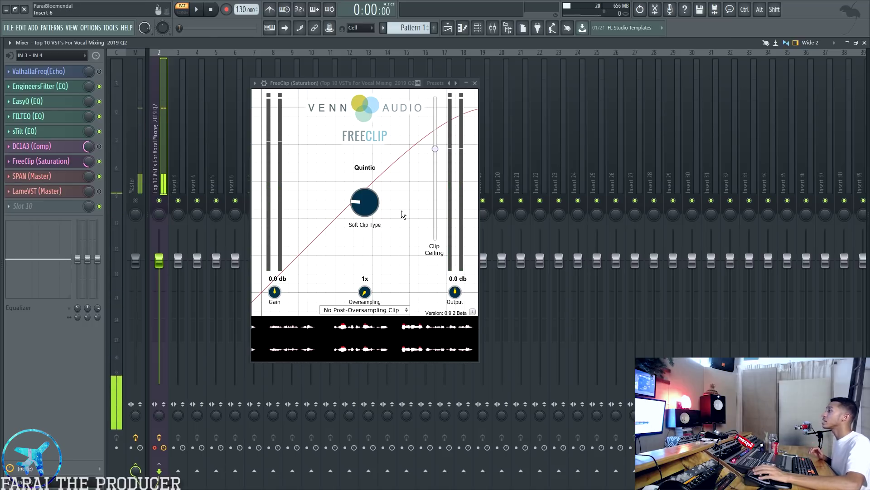
drag(434, 149, 434, 160)
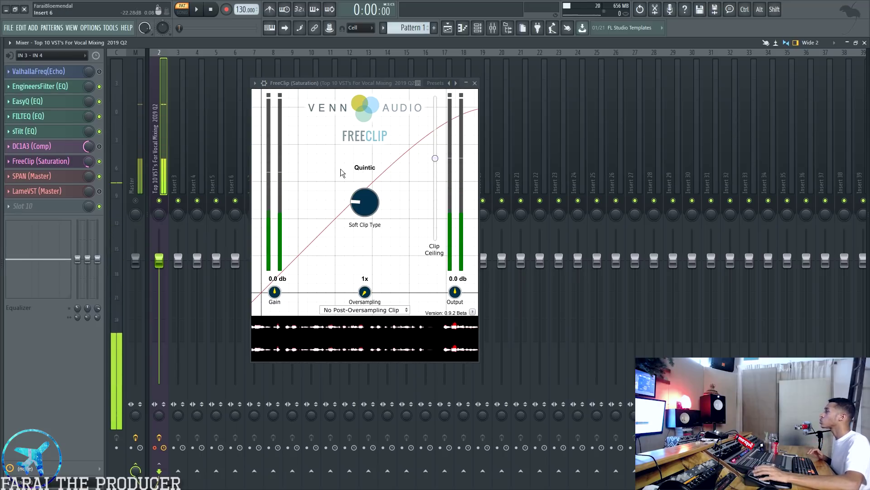
- Change FreeClip's soft clip type to Cubic, lower the clip ceiling further, and close the plugin with its slot mix turned back down
drag(368, 195, 349, 167)
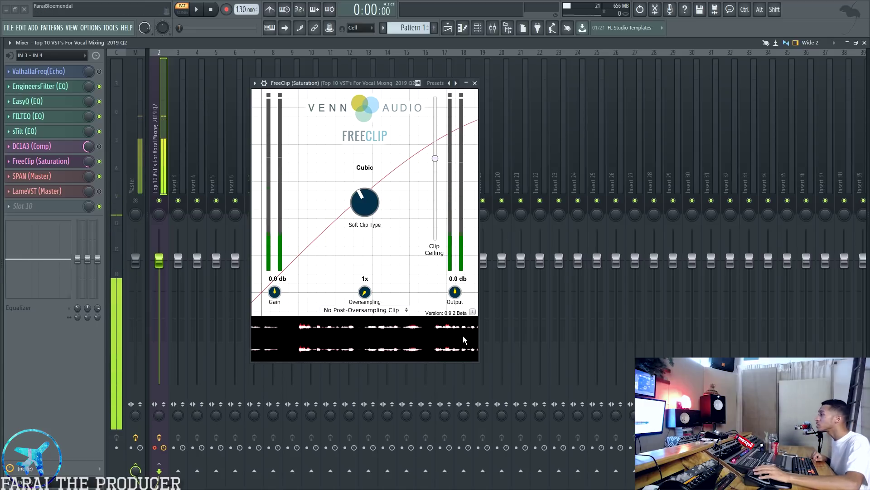
drag(435, 159, 434, 194)
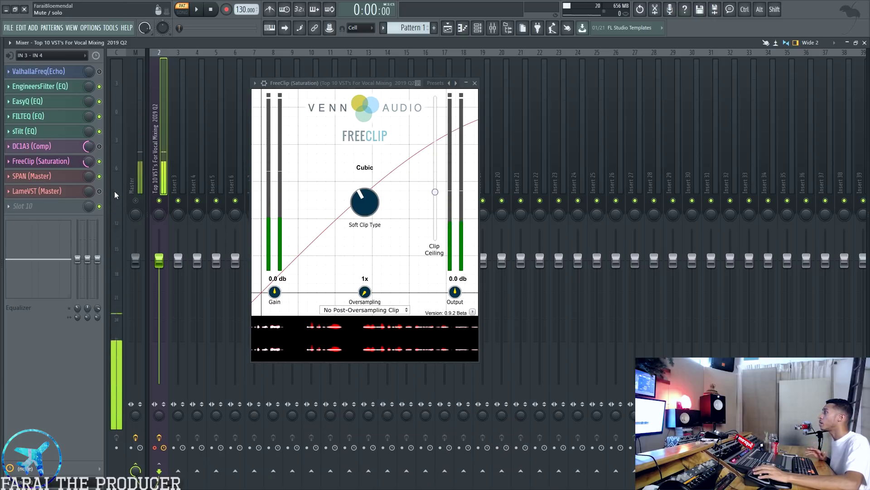
click(41, 160)
click(41, 160)
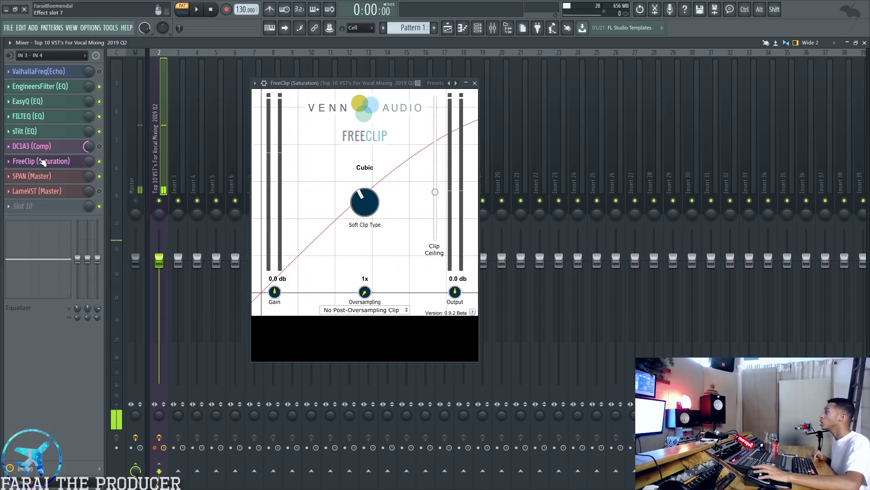
click(474, 83)
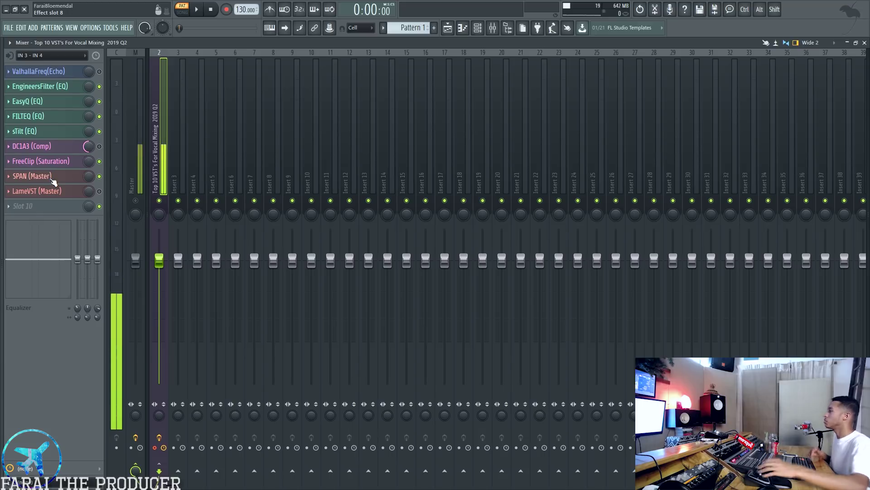
- Open the SPAN spectrum analyzer, move its window aside, and select the Master track
click(32, 181)
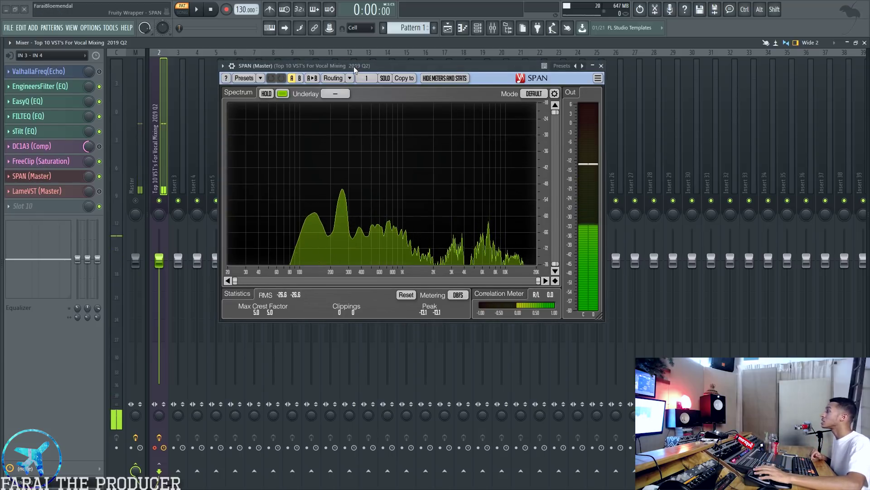
drag(354, 66, 402, 54)
click(138, 143)
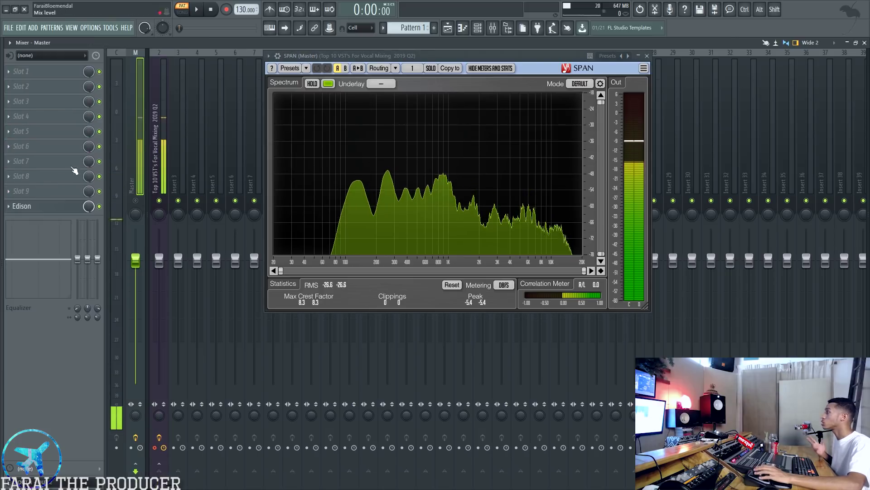
- Shift the SPAN window slightly and view its available spectrum modes, leaving the mode on Default
drag(442, 53, 417, 56)
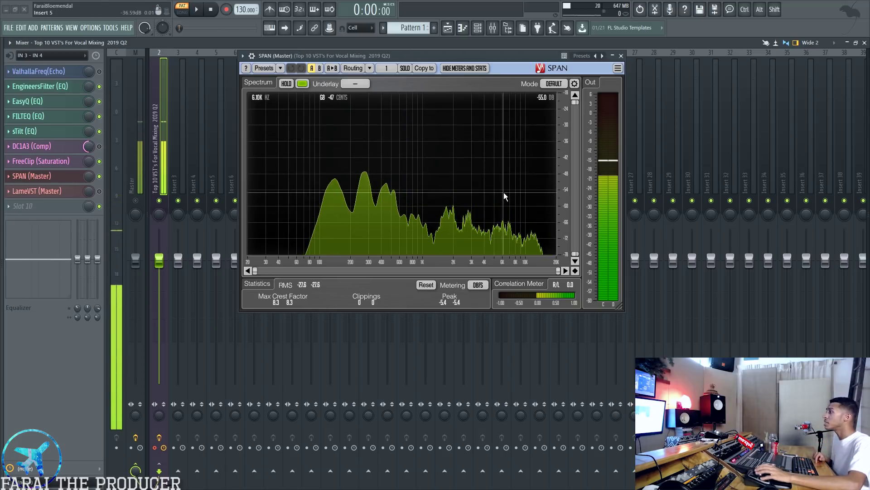
click(557, 83)
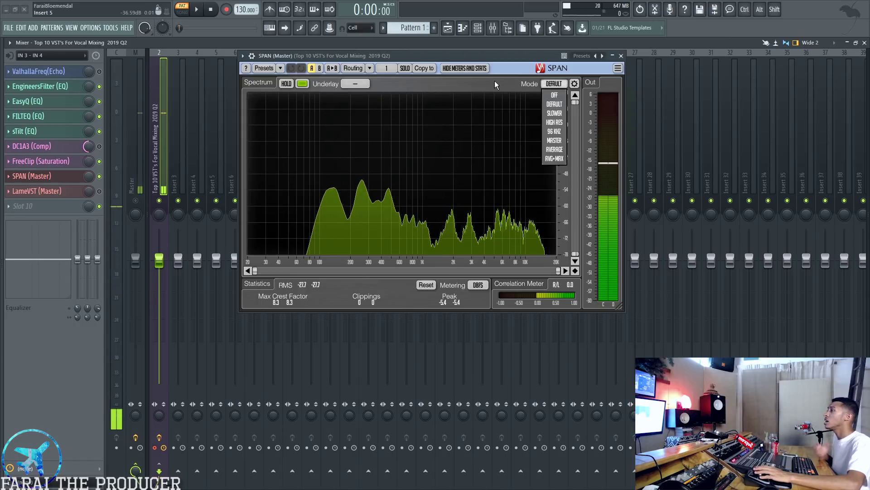
click(494, 83)
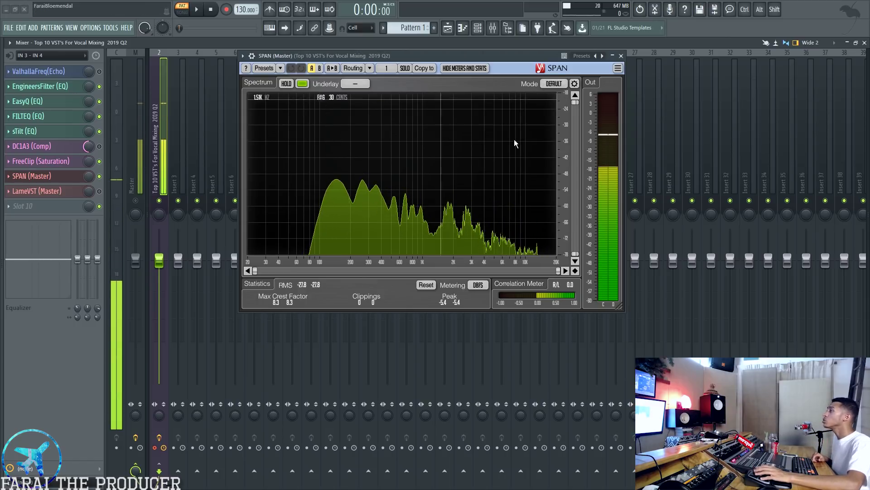
- Shrink and reposition the SPAN window over the upper part of the mixer, and close and reopen it from its insert slot
drag(625, 306, 603, 231)
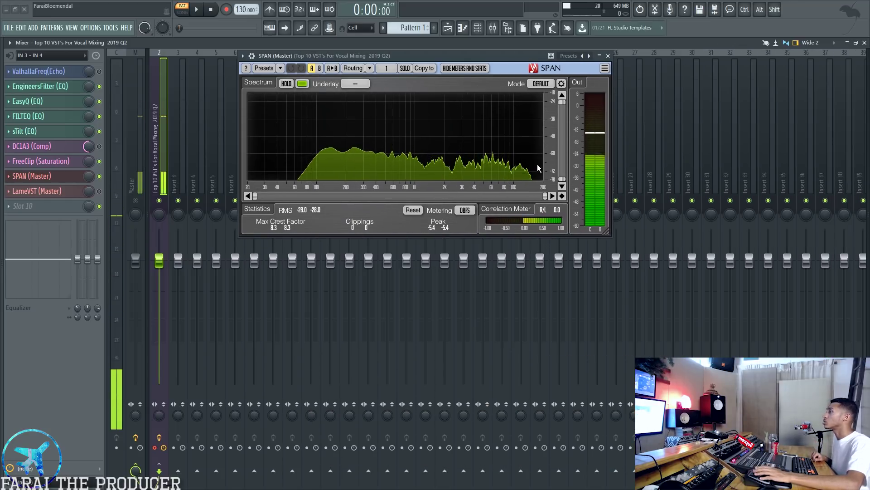
drag(459, 59, 556, 0)
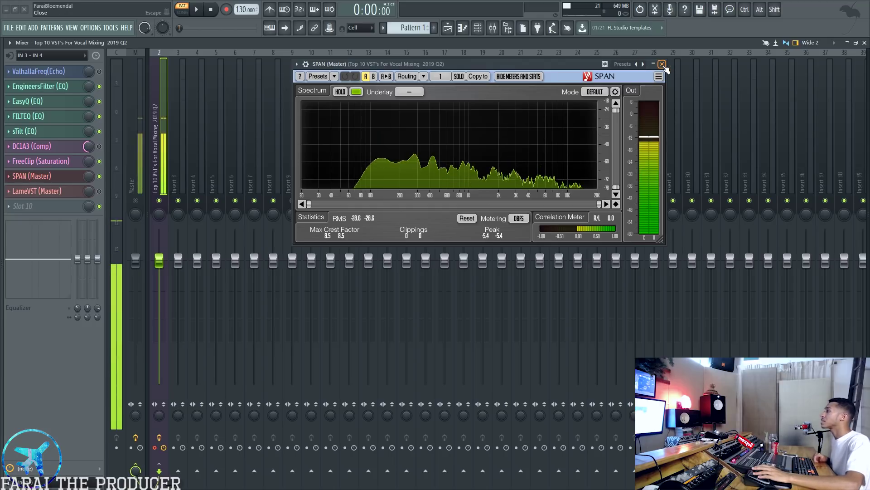
mouse_move(524, 63)
mouse_down()
mouse_move(528, 88)
mouse_move(526, 64)
mouse_up()
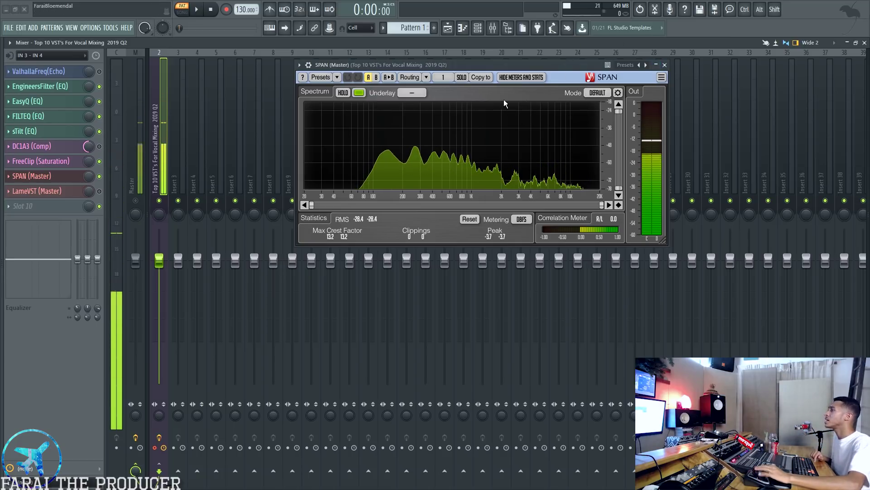
click(40, 177)
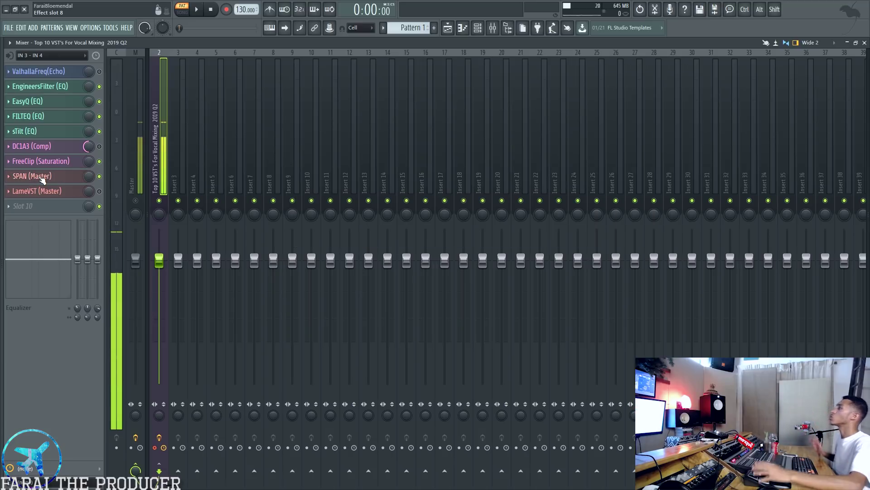
click(42, 180)
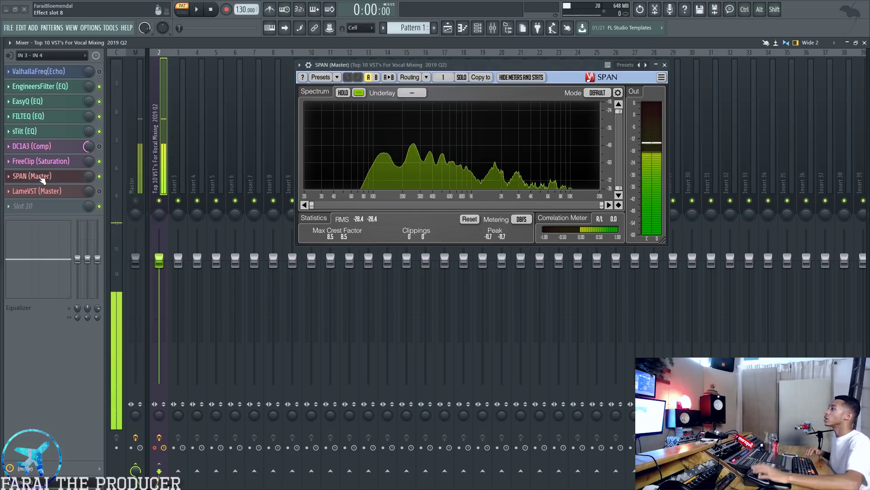